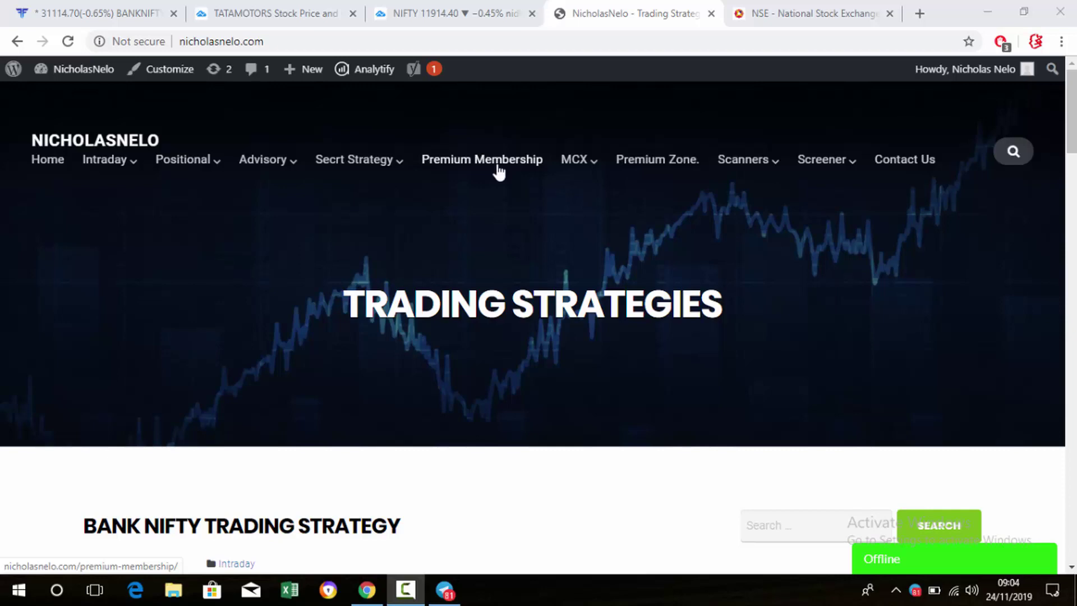
# - Switch from Chrome to the Telegram trading channel's video posts
pyautogui.click(446, 593)
pyautogui.scroll(2, 517, 319)
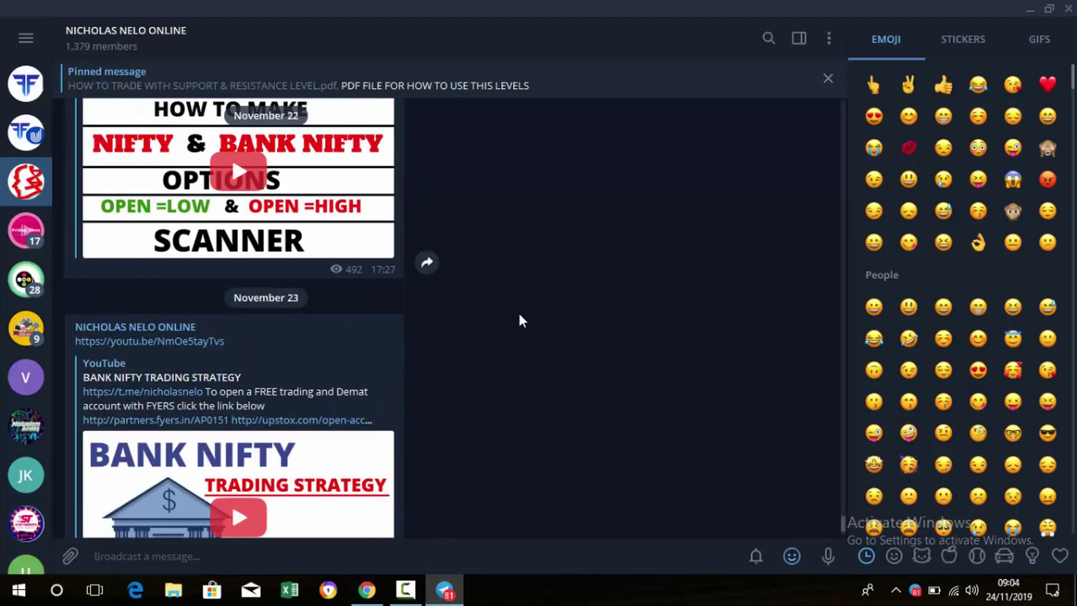
# - Scroll through the channel's November 22–23 posts, then return to the Trading Strategies page in Chrome
pyautogui.scroll(3, 519, 315)
pyautogui.scroll(12, 520, 320)
pyautogui.scroll(11, 379, 284)
pyautogui.scroll(-15, 559, 265)
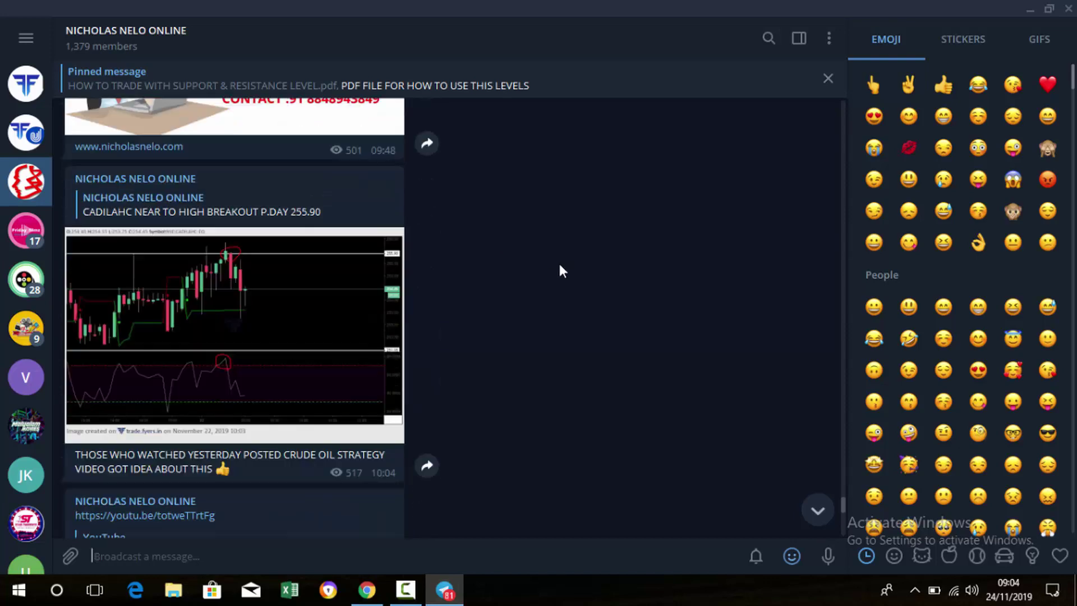
pyautogui.scroll(-5, 559, 265)
pyautogui.scroll(-6, 502, 292)
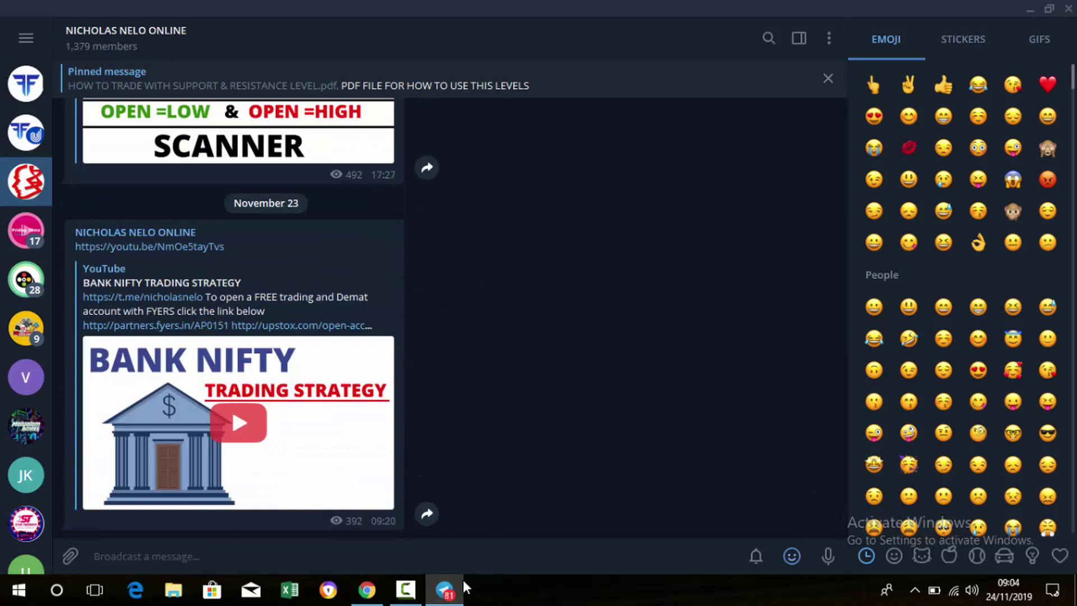
pyautogui.click(376, 597)
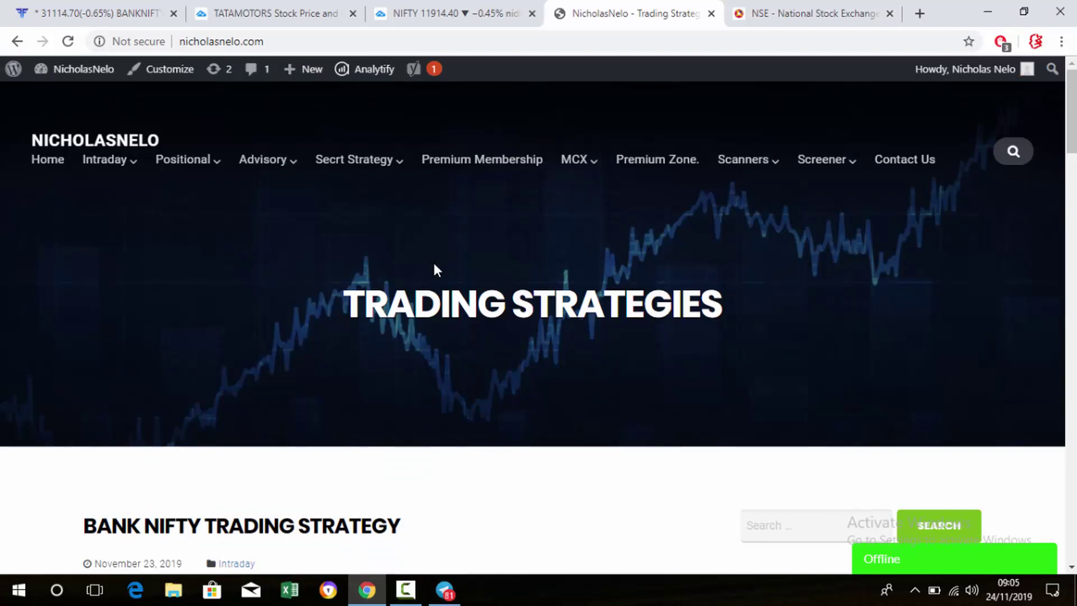
# - Switch to the NIFTY TradingView tab showing the 5-minute Nifty 50 Index chart for 22 Nov
pyautogui.click(496, 12)
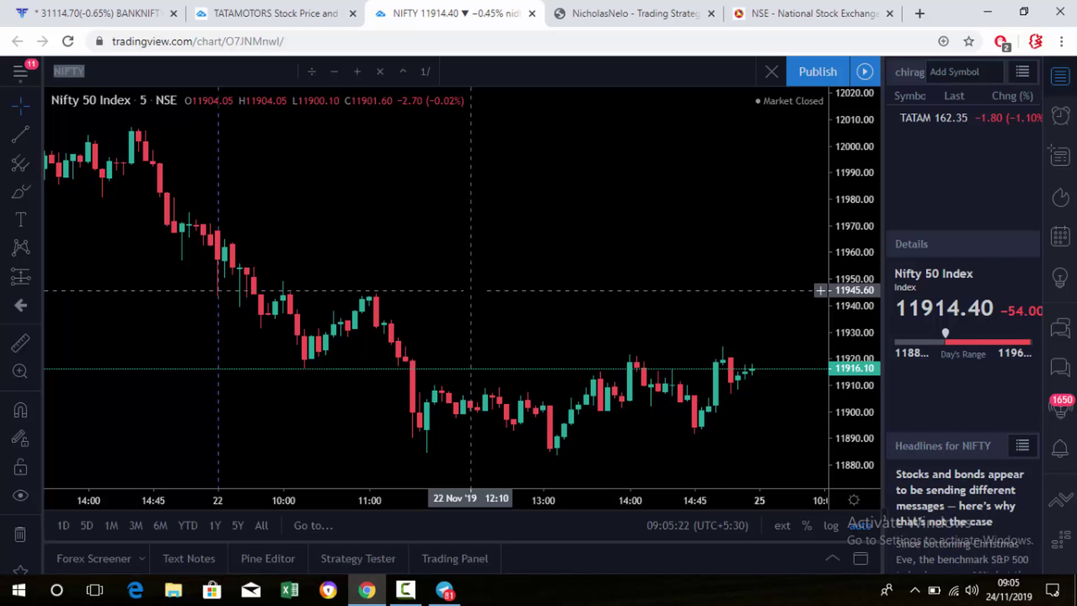
# - Exit symbol editing without changing Nifty, then switch to the NSE India home page tab
pyautogui.press('Escape')
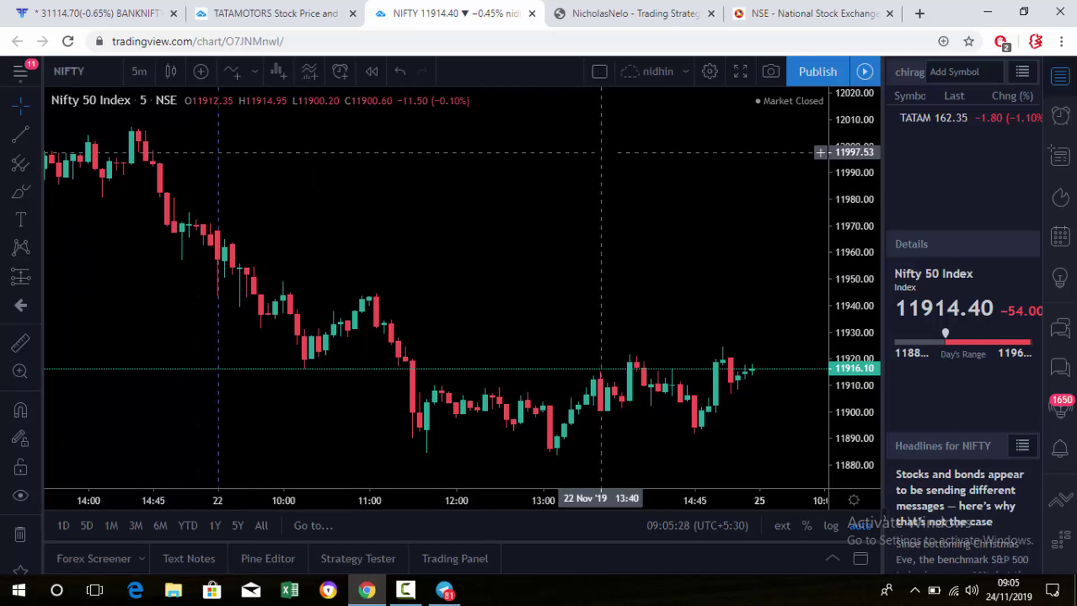
pyautogui.click(796, 13)
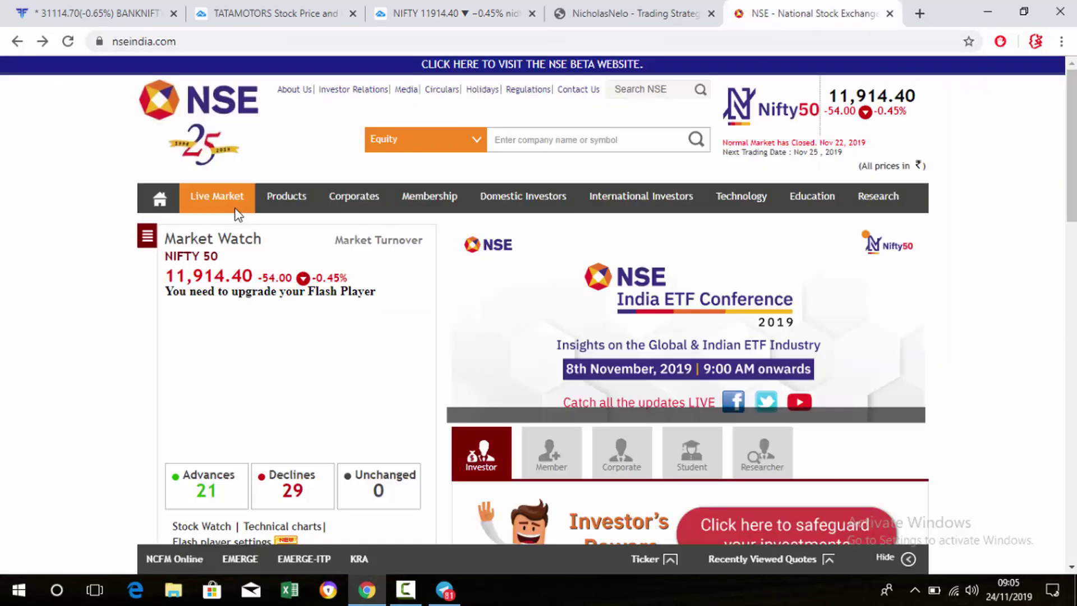
# - List NSE's top ten F&O Securities gainers, mark RBLBANK's price 361.80, and return to TradingView
pyautogui.moveTo(227, 209)
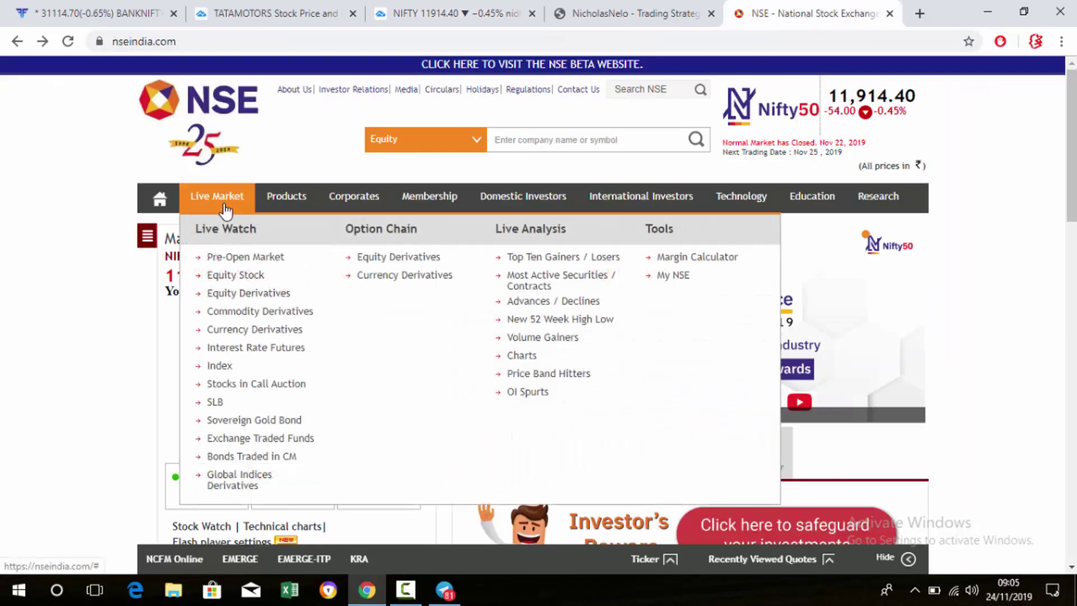
pyautogui.click(565, 261)
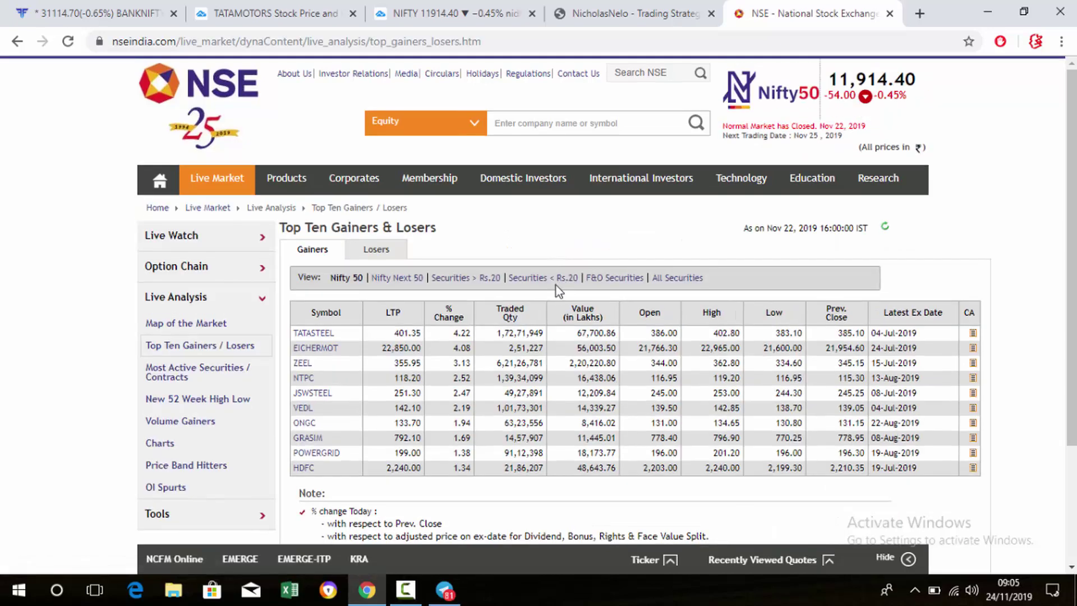
pyautogui.click(626, 279)
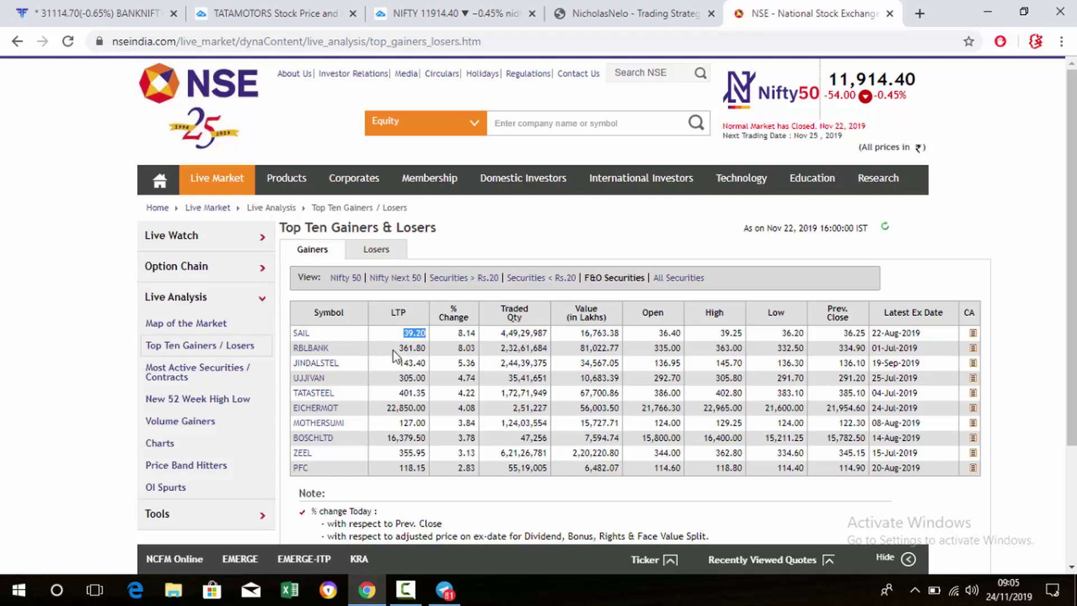
pyautogui.doubleClick(414, 348)
pyautogui.click(448, 13)
# - Change the chart symbol to RBLBANK, loading RBL BANK LIMITED at 359.30 (+7.29%) on 5 minutes
pyautogui.click(66, 73)
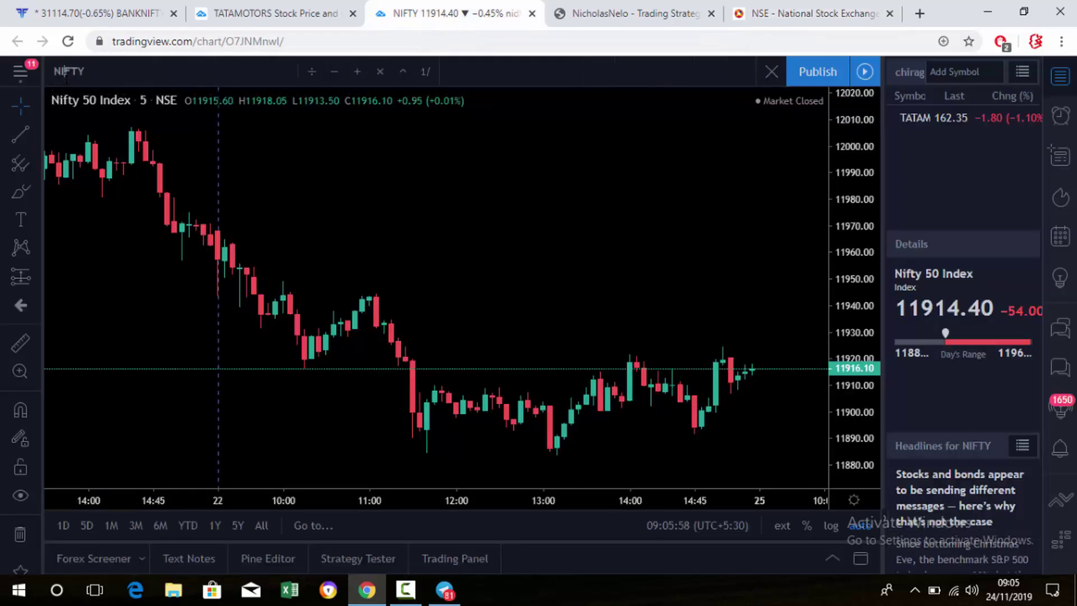
pyautogui.write('RBLBAN')
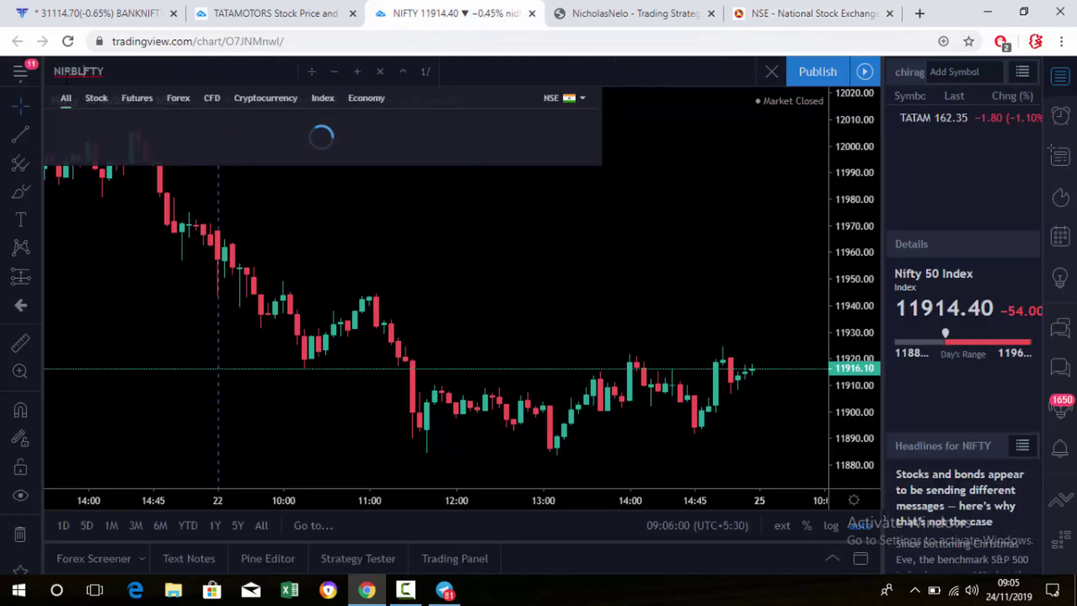
pyautogui.write('K')
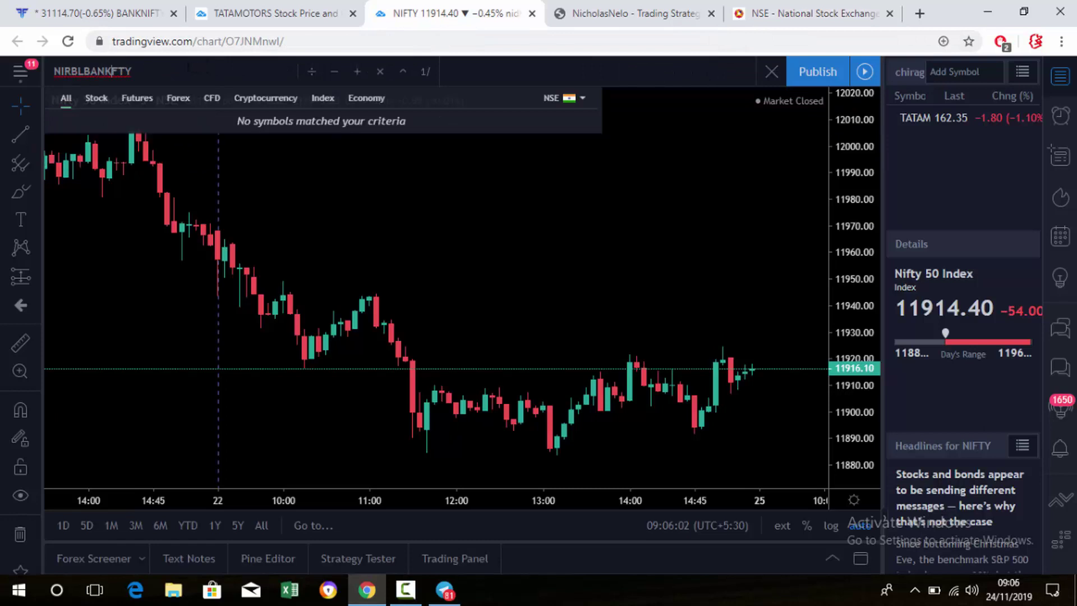
pyautogui.hotkey('ctrl', 'a')
pyautogui.write('RBLBAN')
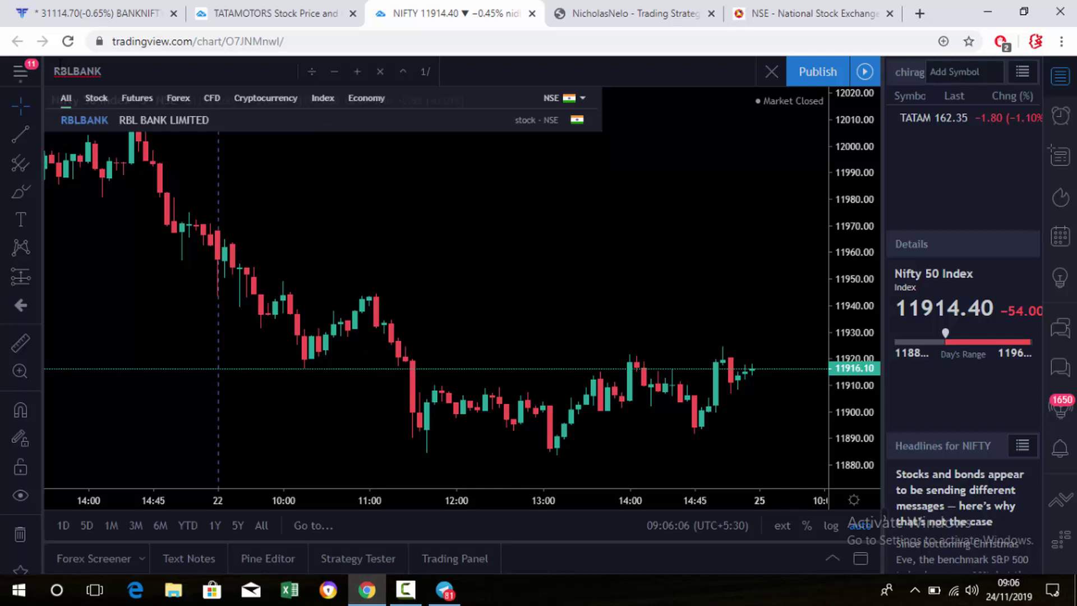
pyautogui.click(103, 126)
pyautogui.click(68, 71)
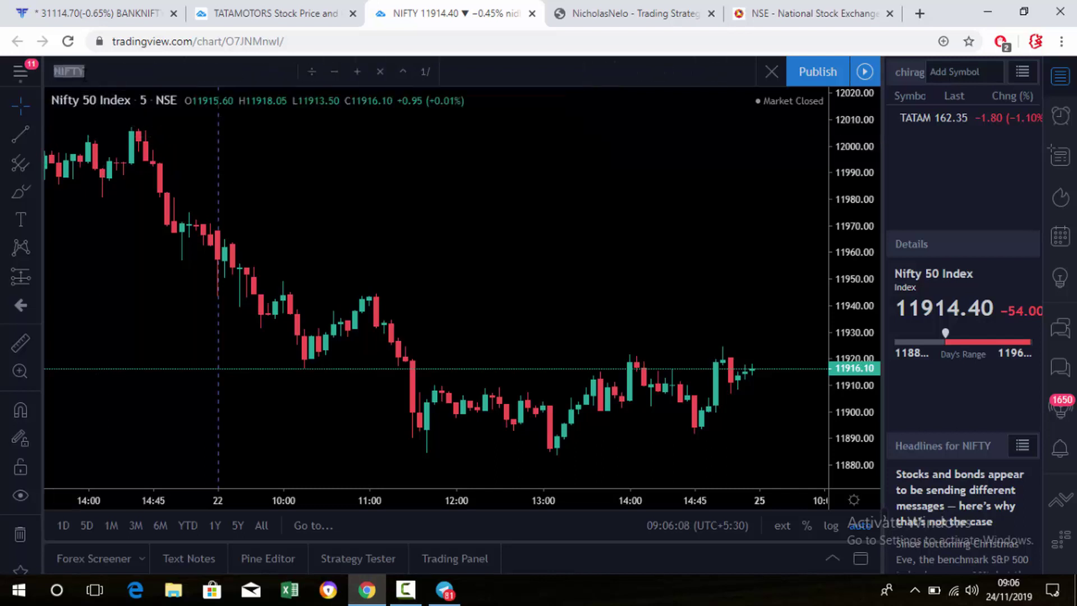
pyautogui.write('RBLBANK')
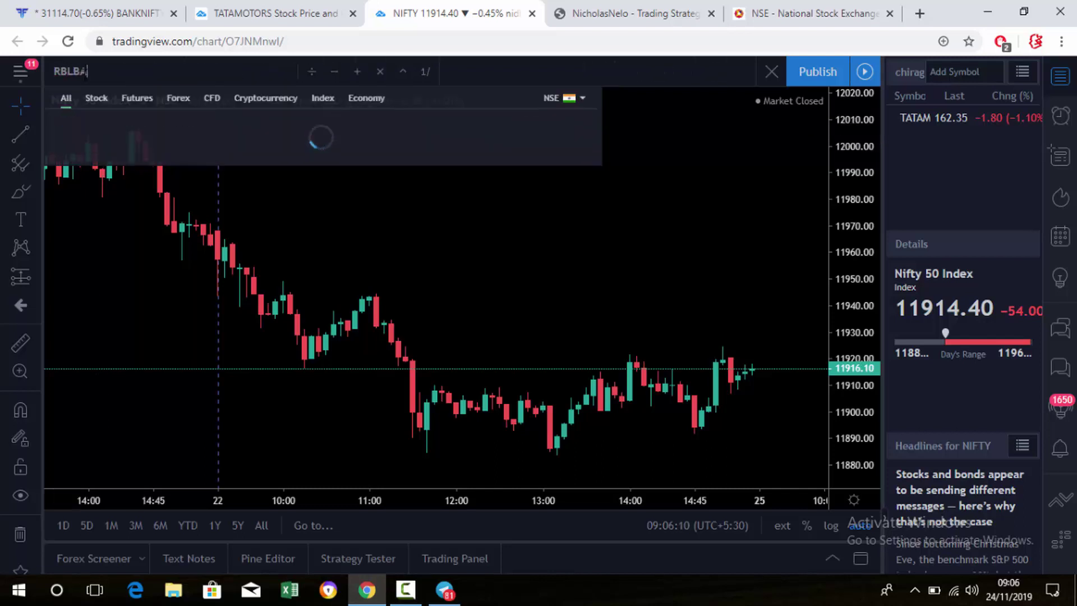
pyautogui.click(104, 120)
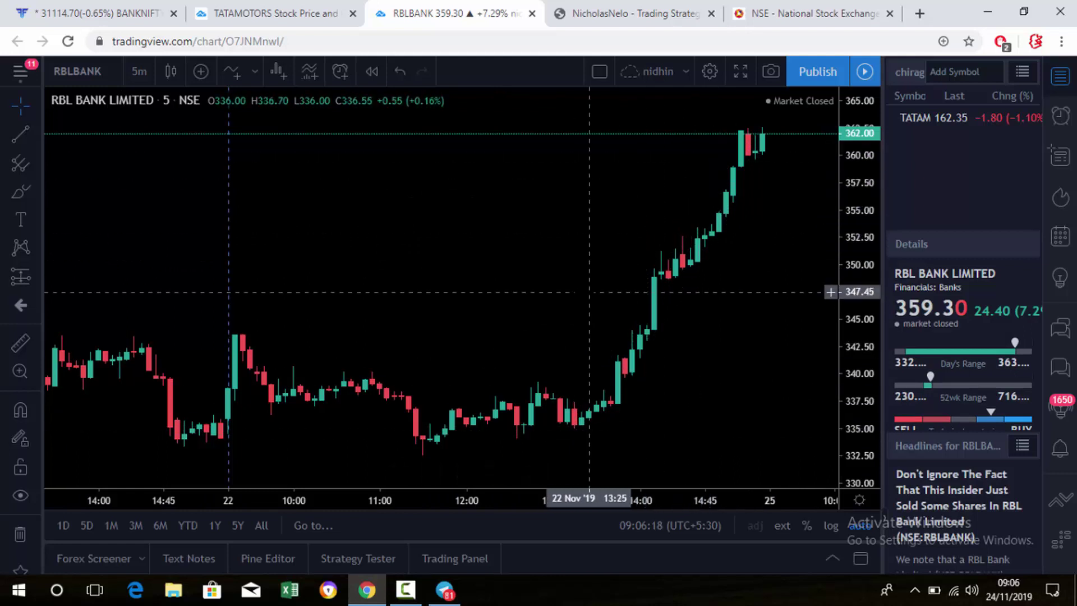
pyautogui.scroll(1, 586, 292)
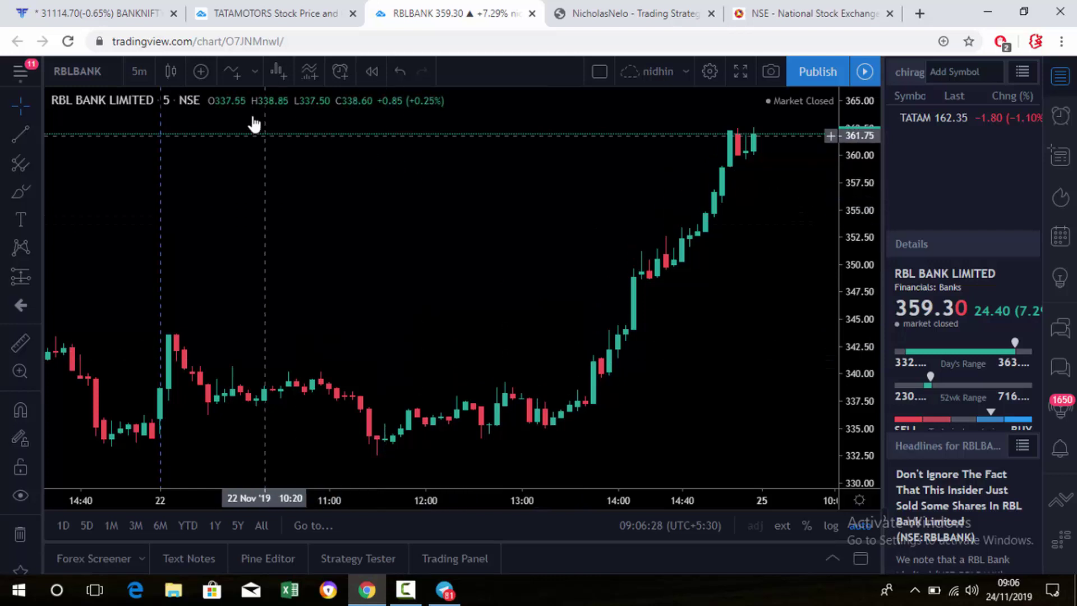
# - Search the Public Library for 'swing high lo' and add the Swing high low support & resistance indicator
pyautogui.click(229, 73)
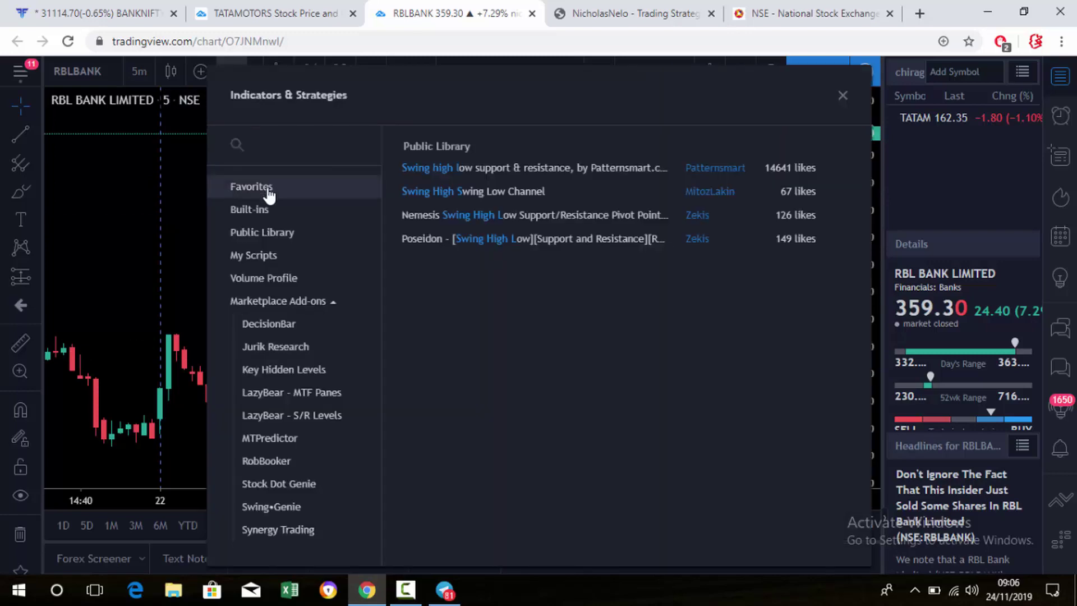
pyautogui.click(270, 233)
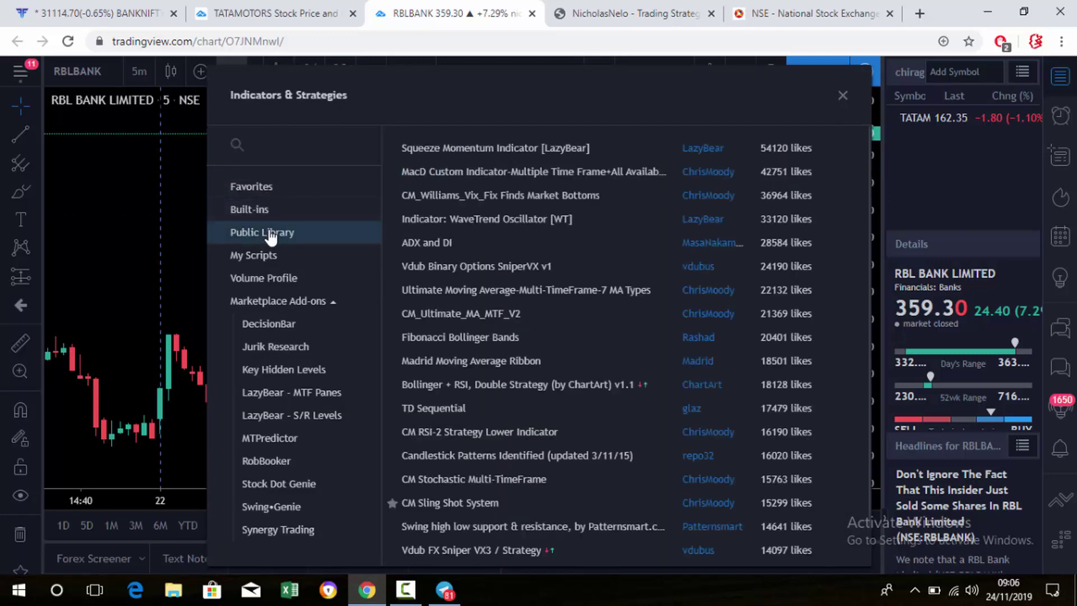
pyautogui.click(255, 145)
pyautogui.write('swing high')
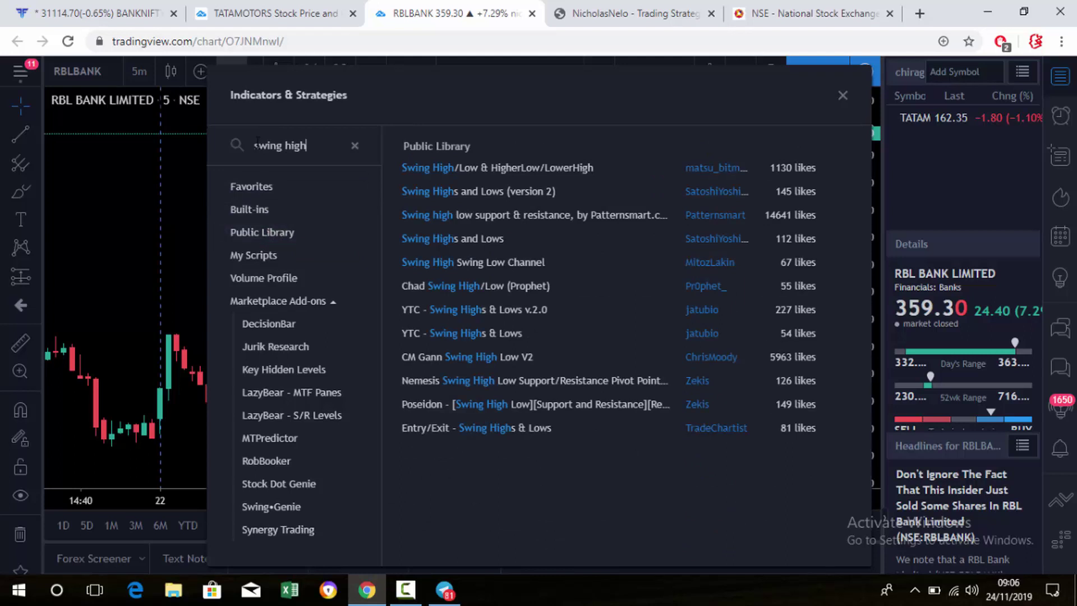
pyautogui.write(' low')
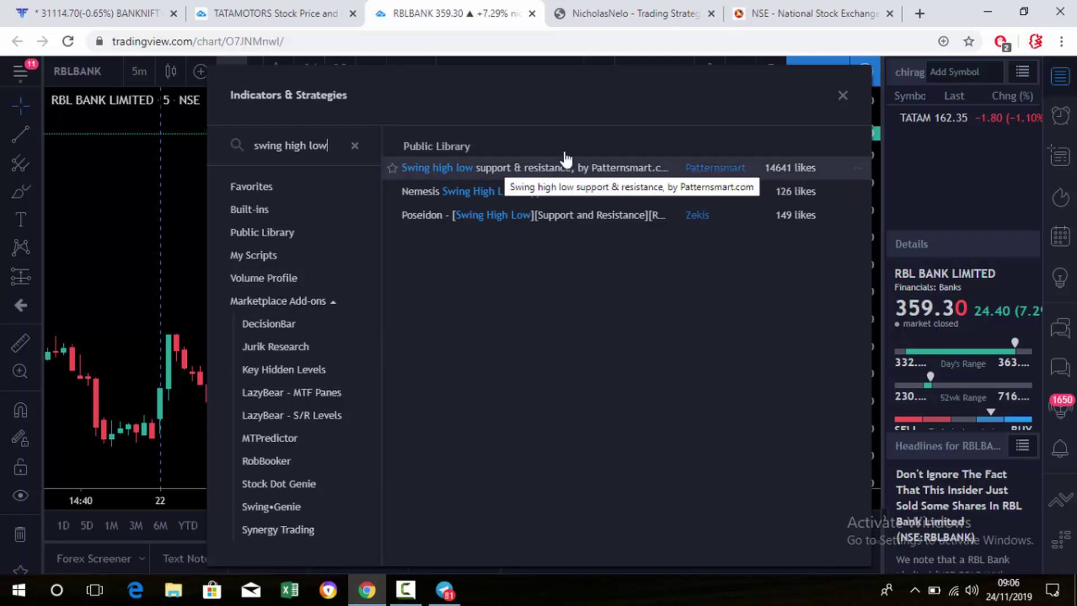
pyautogui.click(508, 170)
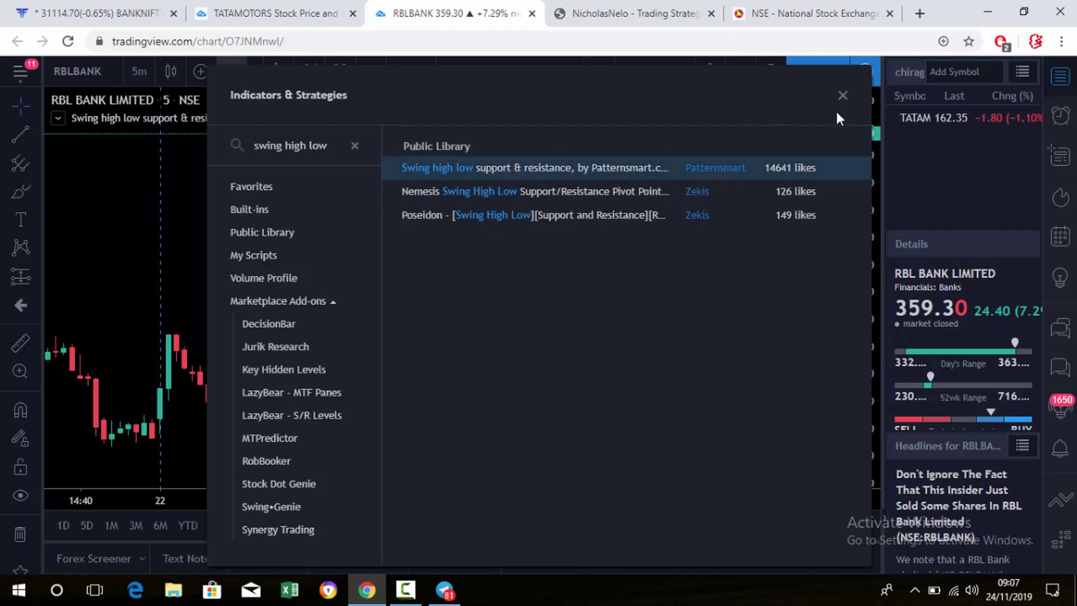
pyautogui.click(843, 96)
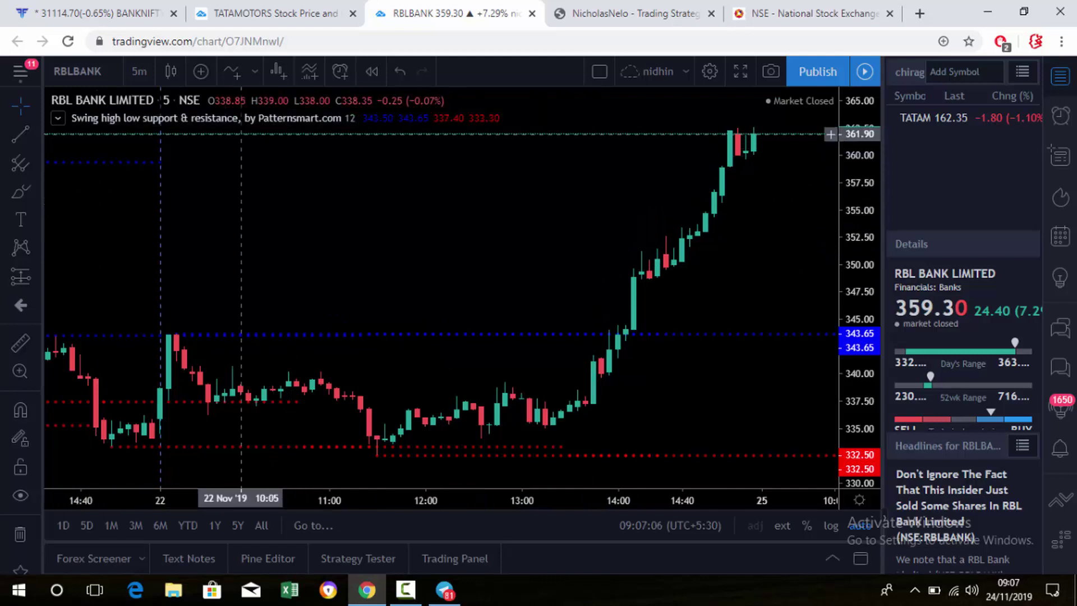
# - Zoom out and pan the RBL Bank chart back to 21 Nov, revealing the swing high near 359
pyautogui.scroll(-2, 400, 213)
pyautogui.scroll(2, 400, 213)
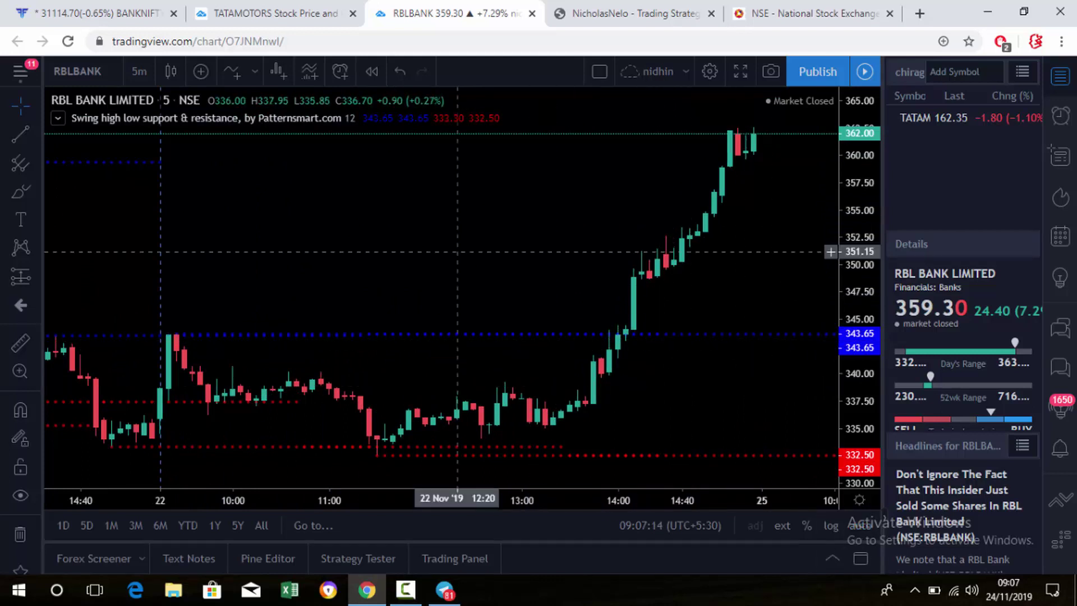
pyautogui.click(35, 106)
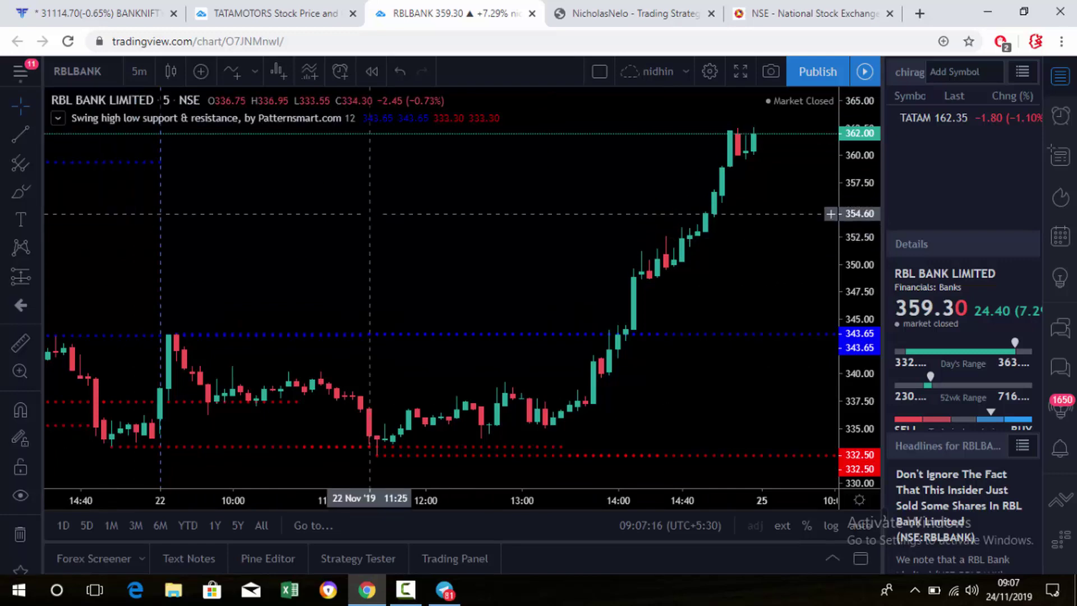
pyautogui.scroll(-5, 369, 214)
pyautogui.moveTo(456, 233); pyautogui.dragTo(457, 291)
pyautogui.scroll(-3, 456, 224)
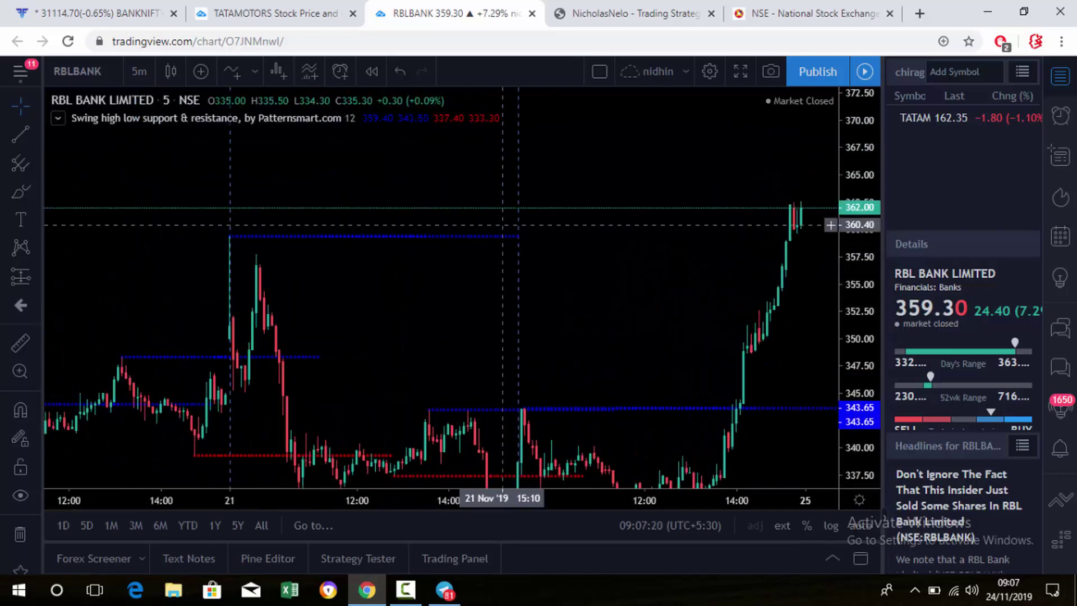
pyautogui.moveTo(521, 174); pyautogui.dragTo(491, 161)
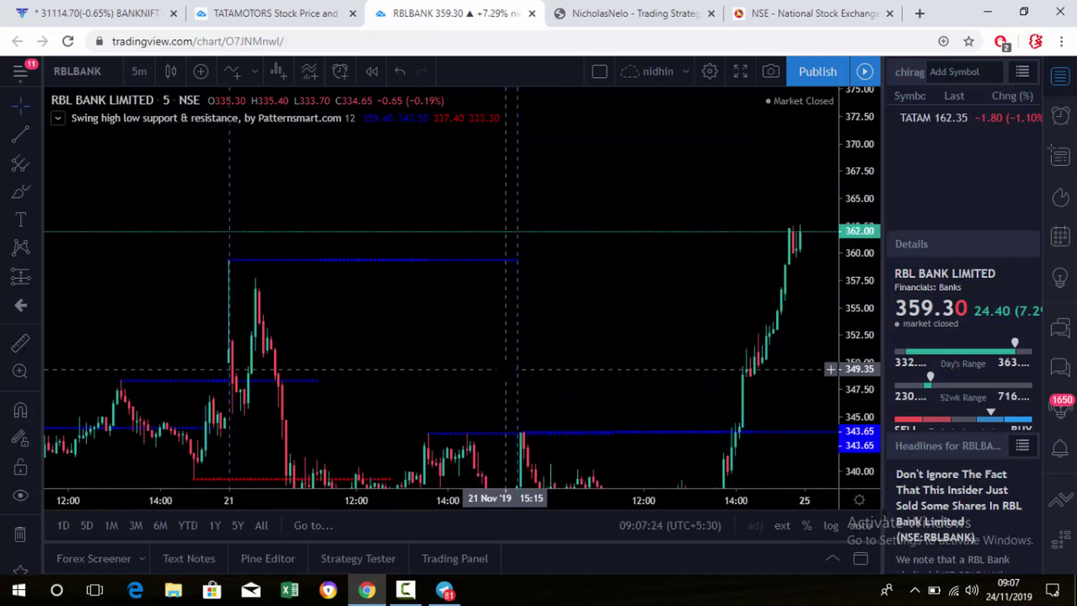
# - Draw horizontal lines at 359.35 and 343.70 on the RBL Bank chart, then return to the NSE page
pyautogui.click(28, 136)
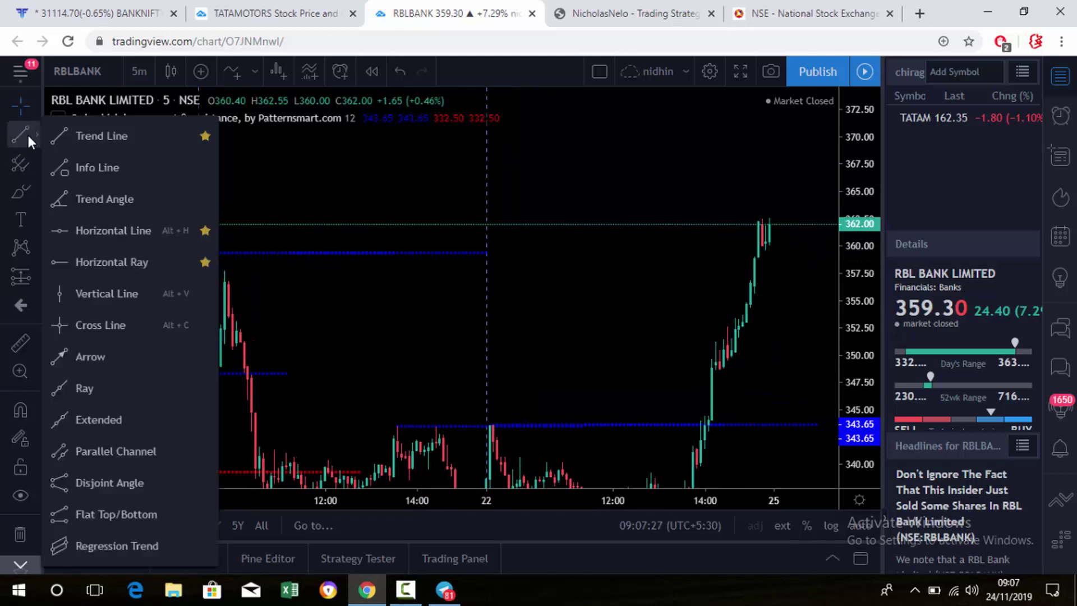
pyautogui.click(103, 230)
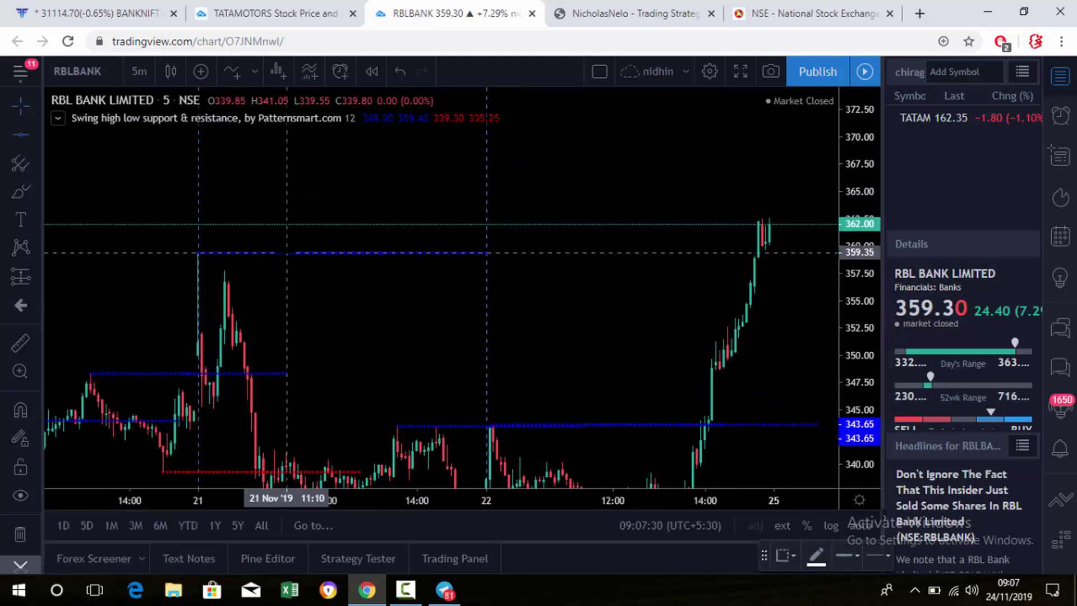
pyautogui.click(287, 253)
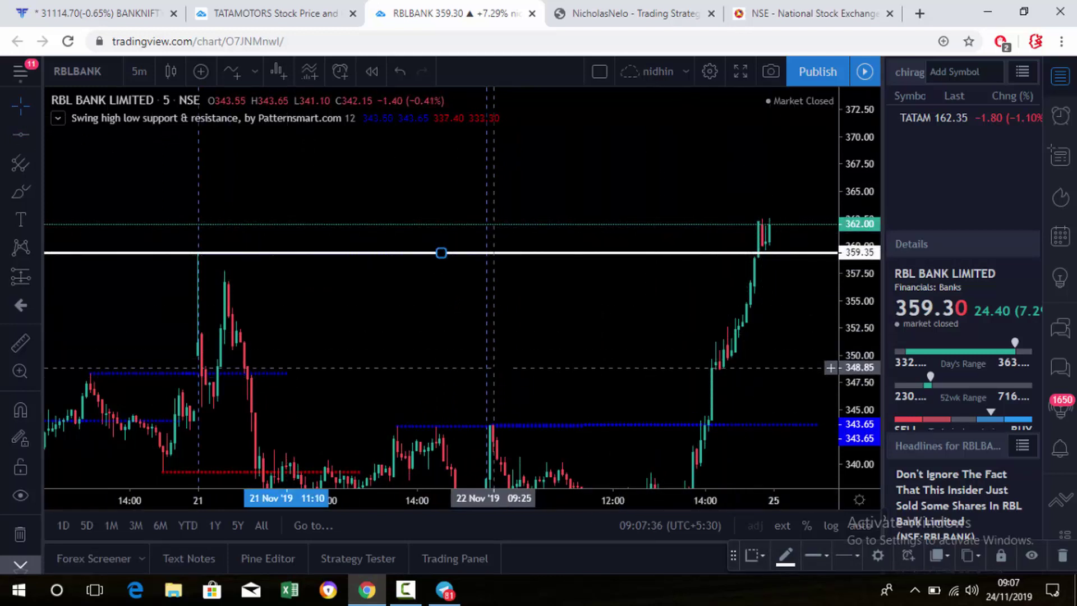
pyautogui.scroll(3, 532, 363)
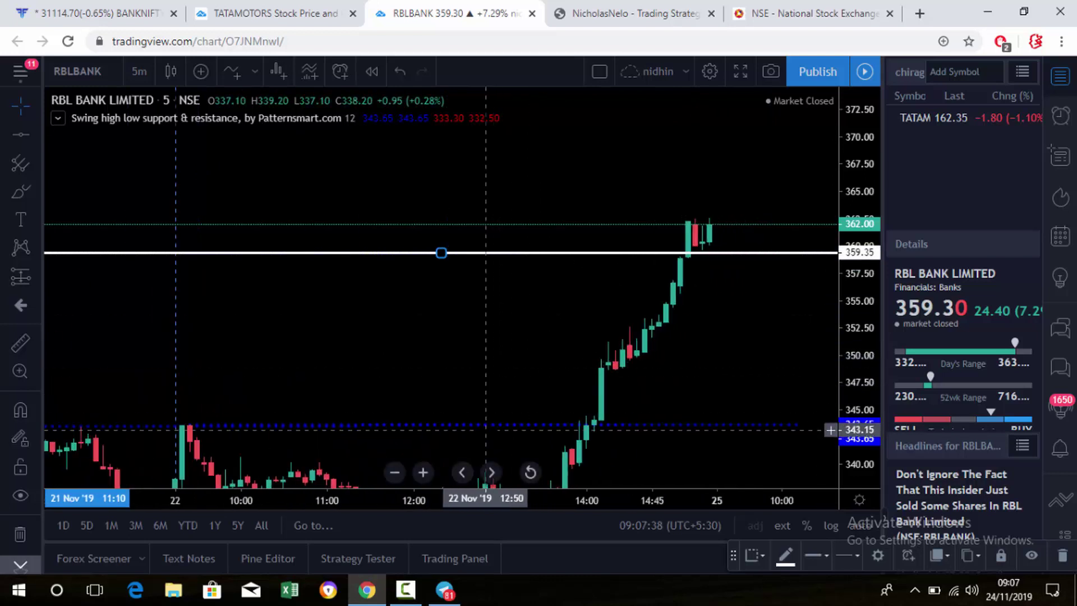
pyautogui.click(25, 136)
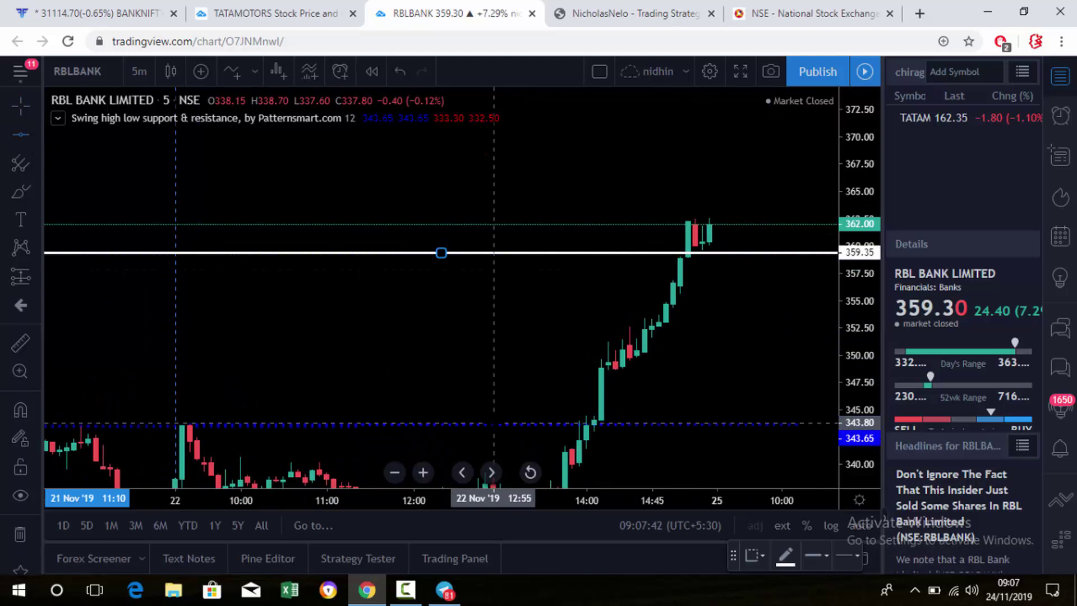
pyautogui.hotkey('alt', 'h')
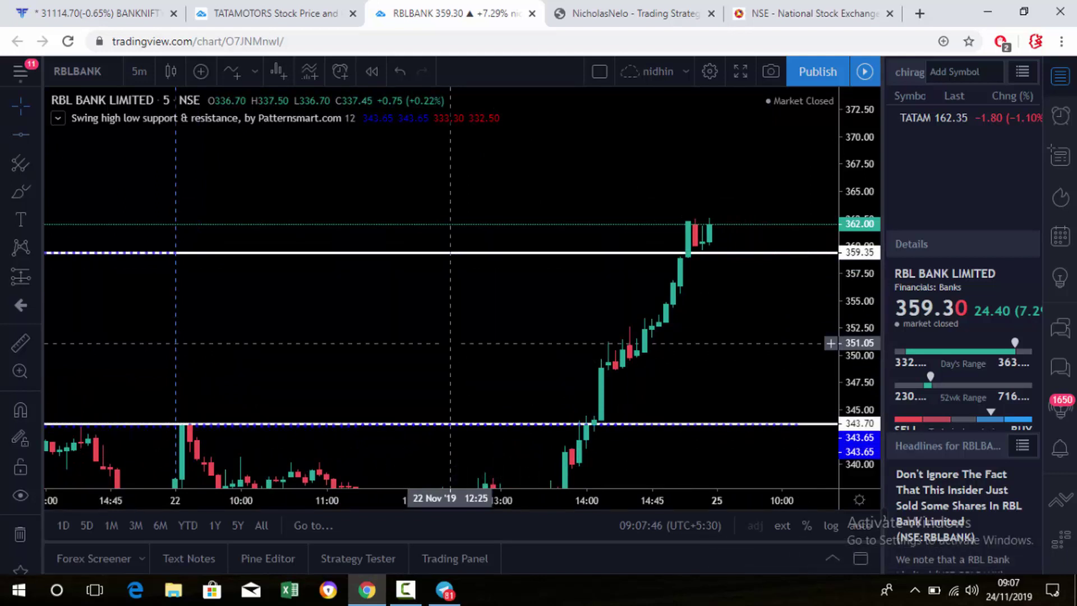
pyautogui.scroll(1, 457, 361)
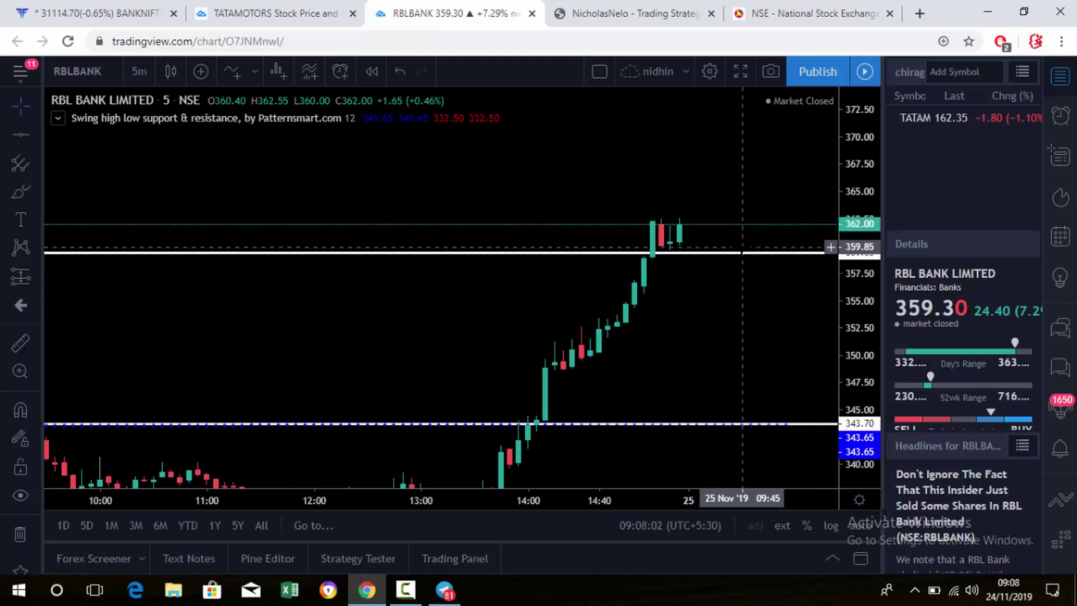
pyautogui.scroll(-5, 742, 247)
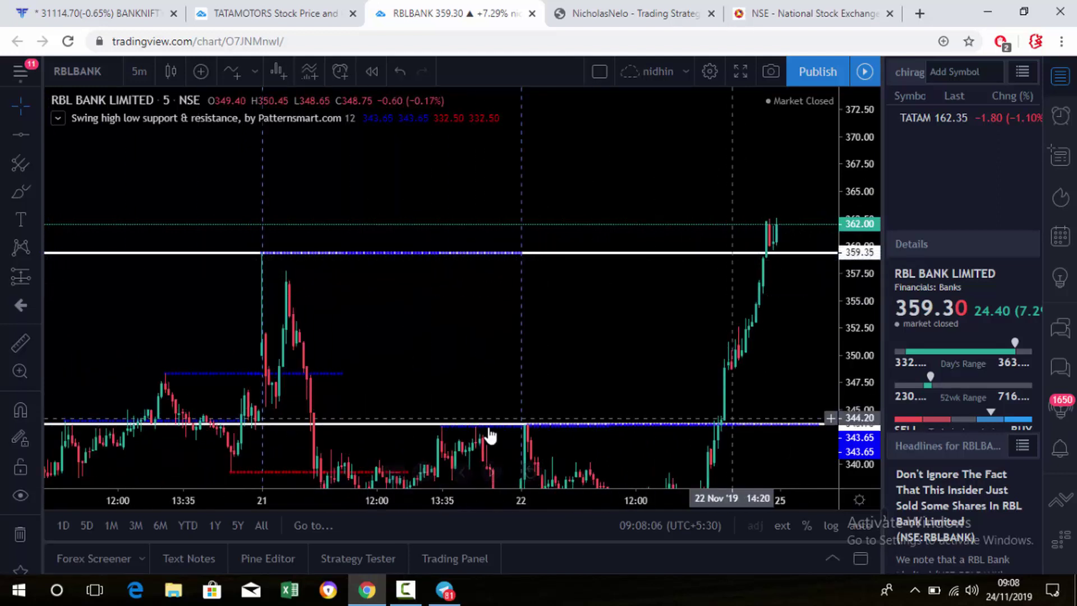
pyautogui.scroll(2, 537, 240)
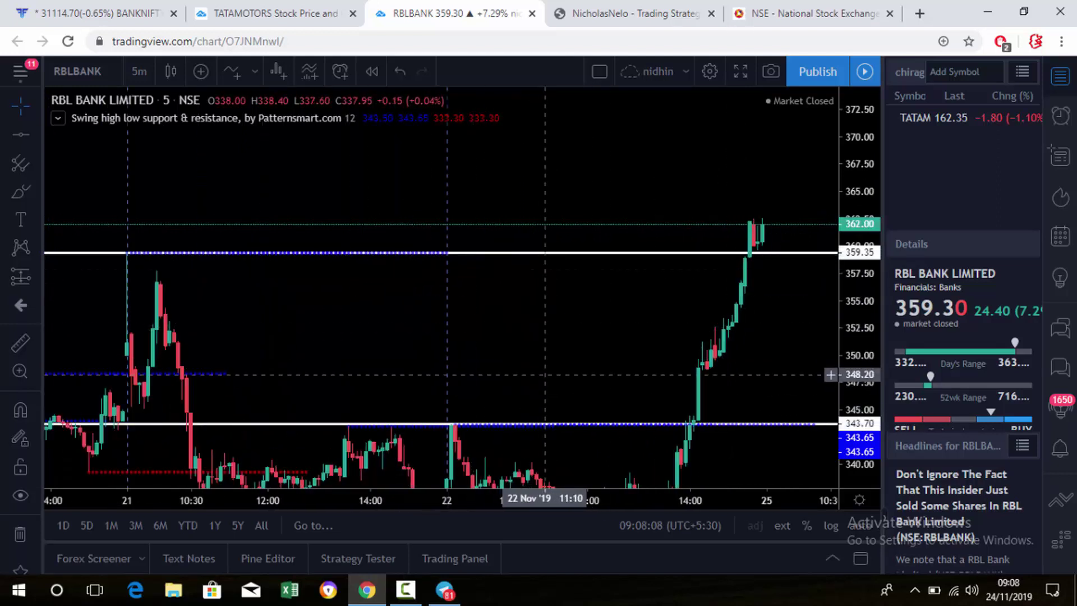
pyautogui.scroll(1, 547, 364)
pyautogui.click(796, 7)
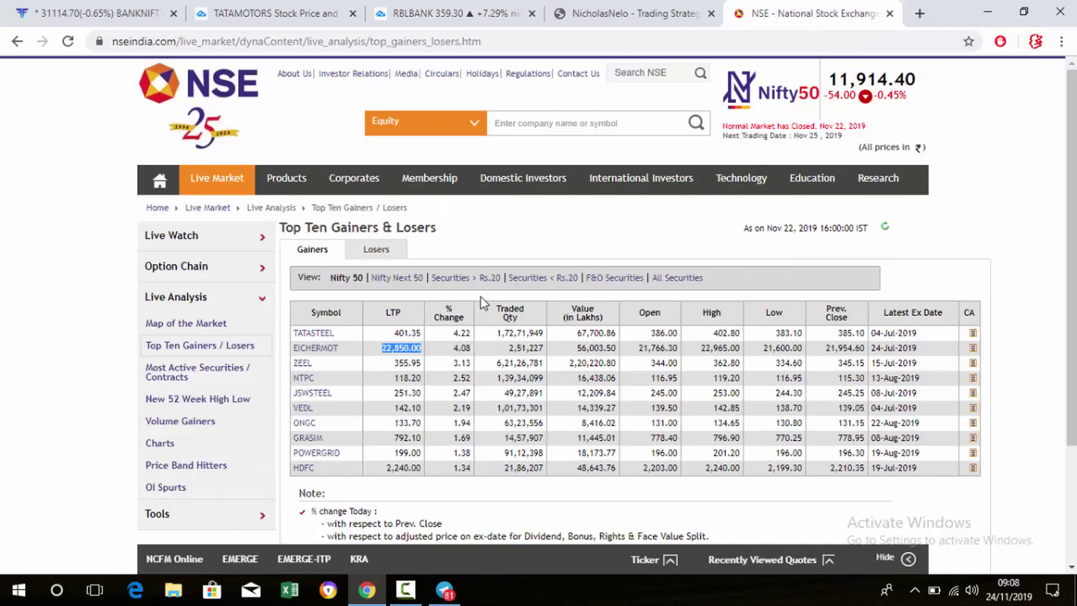
# - Show NSE's top ten F&O Securities losers, led by INFRATEL at 232.05 (-4.07%)
pyautogui.click(385, 251)
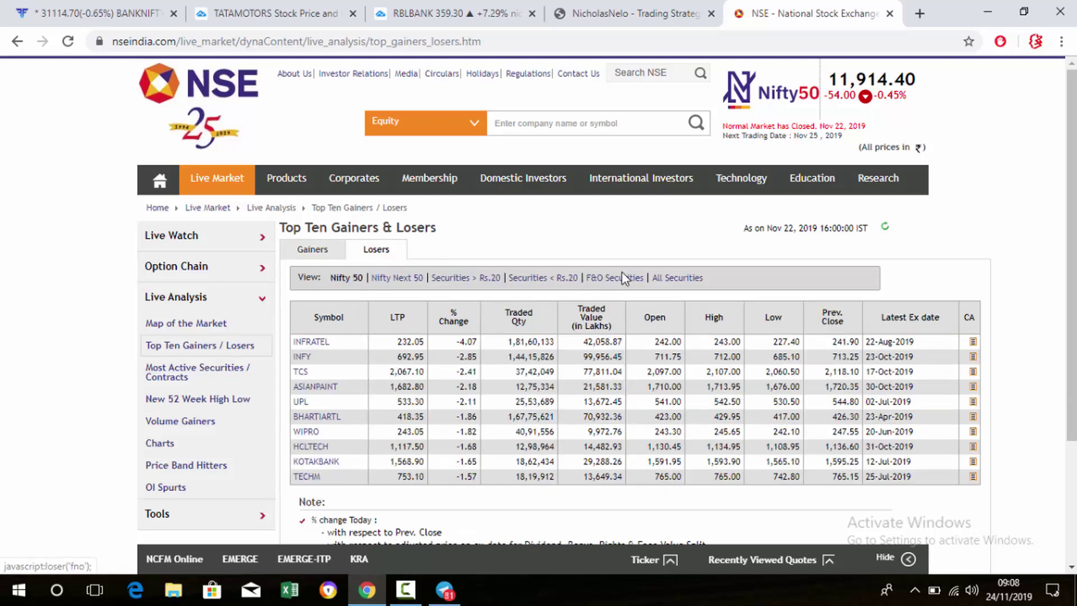
pyautogui.click(612, 291)
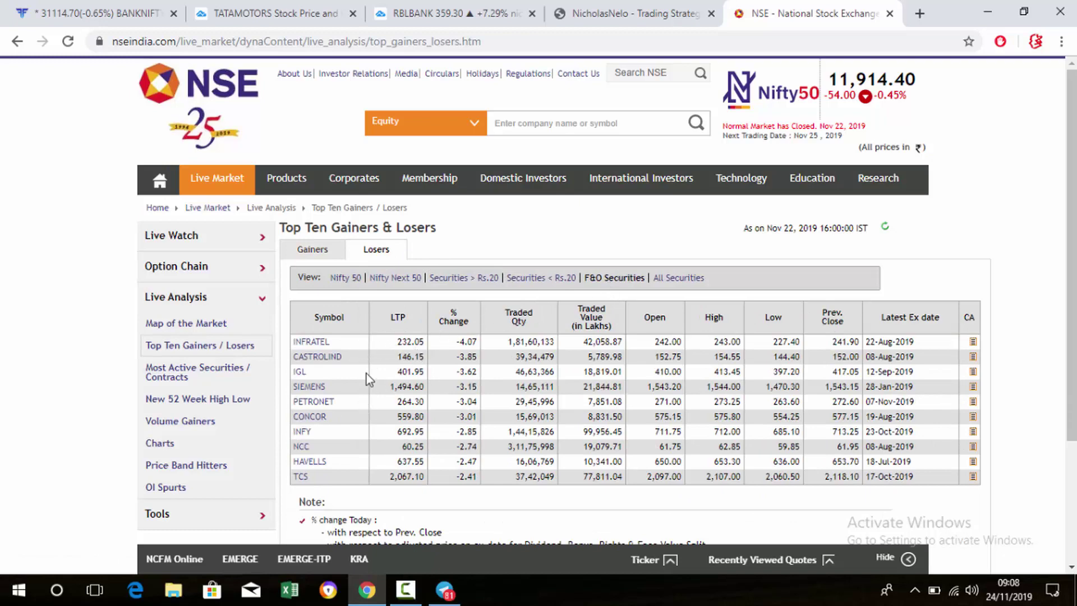
# - Switch the RBL Bank chart's symbol to BHARTI INFRATEL LT and zoom in on earlier candles
pyautogui.click(467, 17)
pyautogui.click(74, 71)
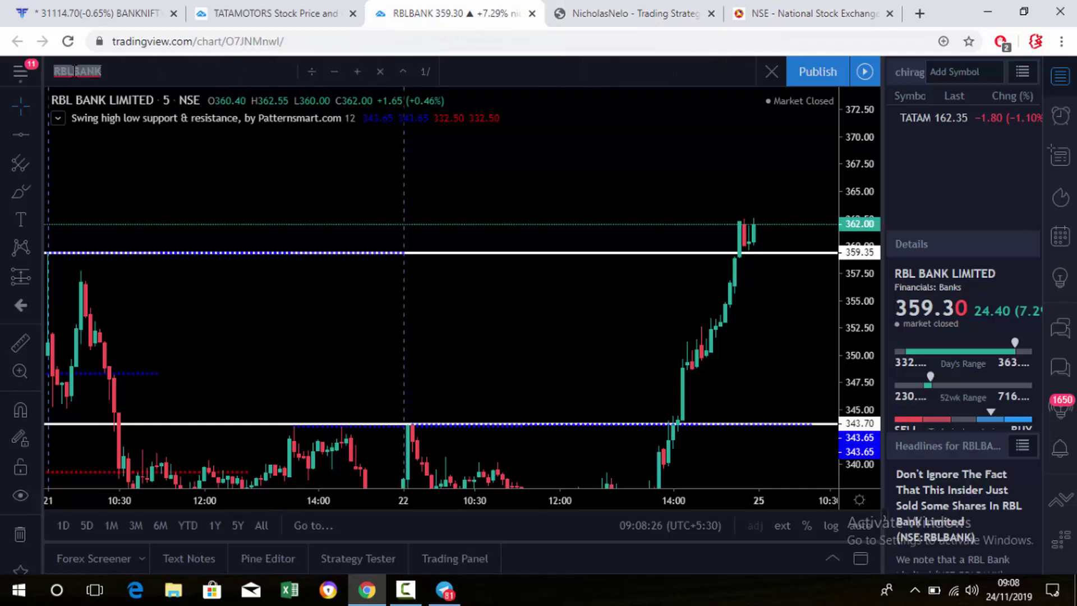
pyautogui.write('INFRATEL')
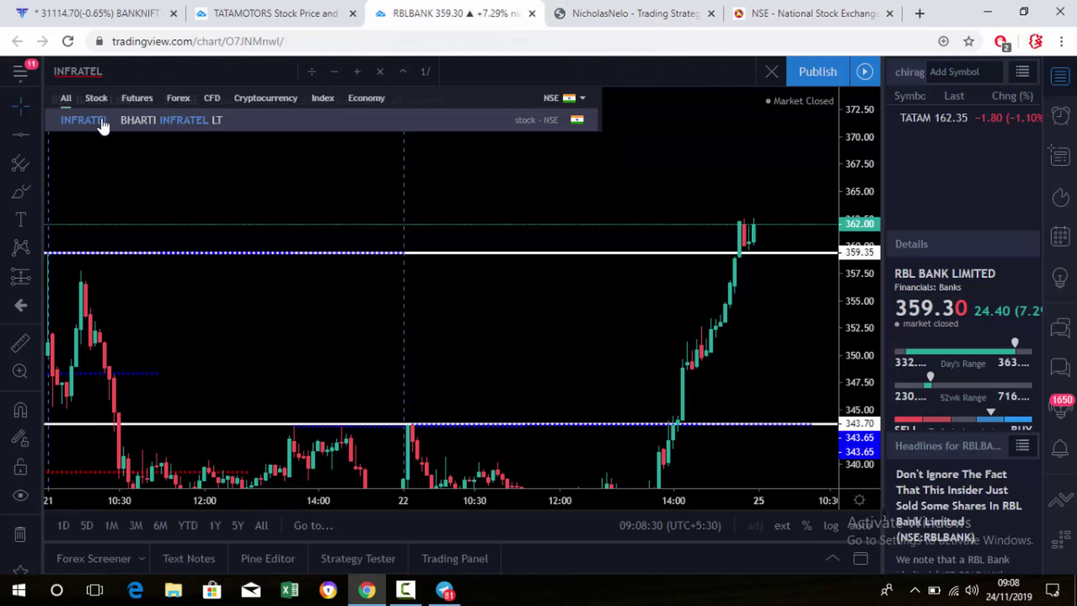
pyautogui.click(103, 119)
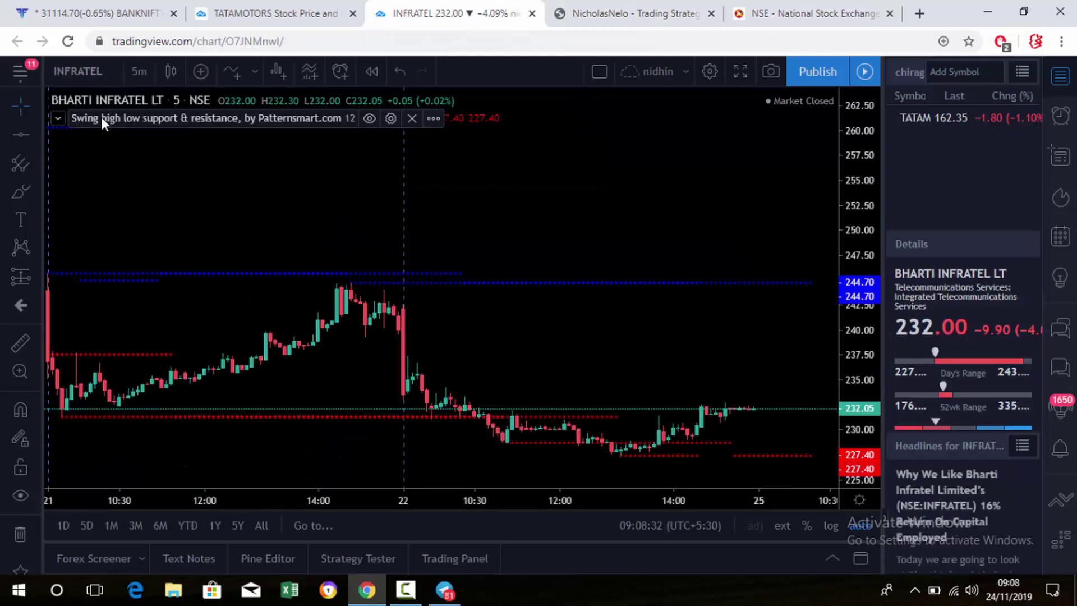
pyautogui.scroll(2, 465, 339)
pyautogui.scroll(2, 464, 339)
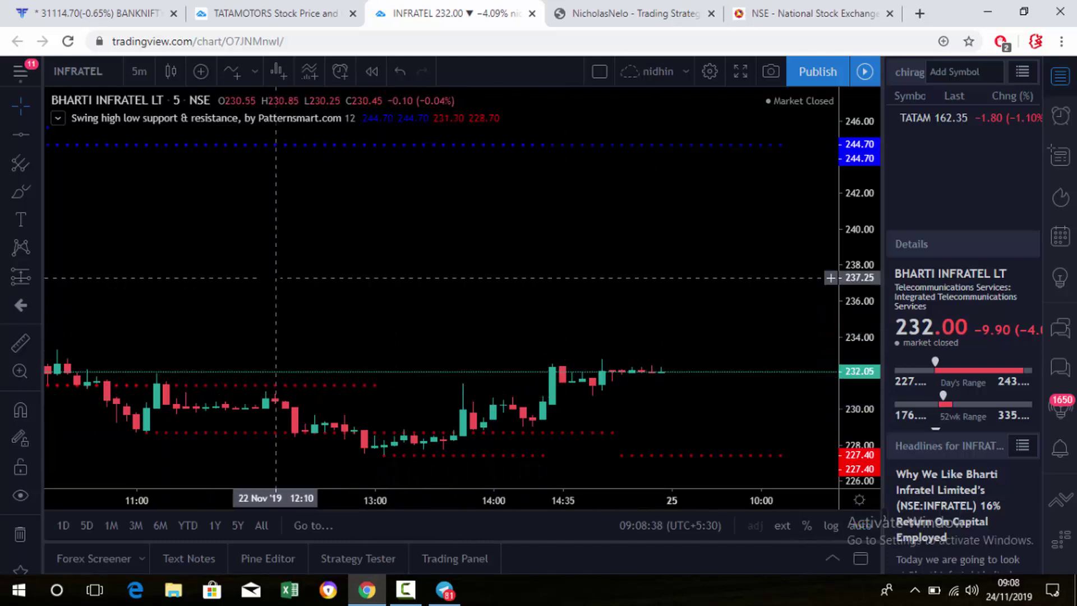
pyautogui.moveTo(335, 306); pyautogui.dragTo(350, 267)
pyautogui.scroll(-3, 350, 268)
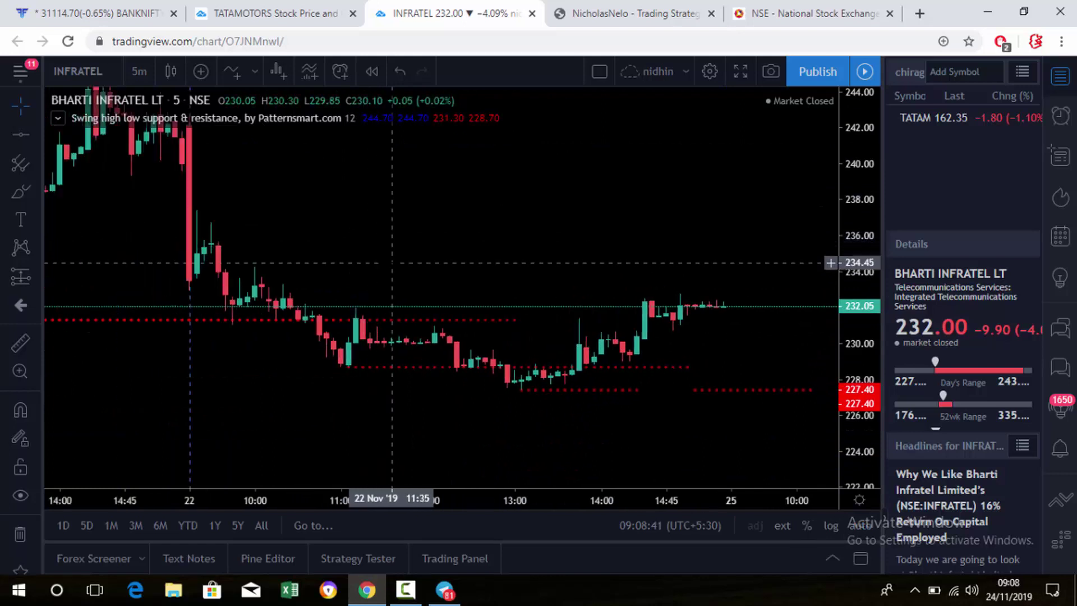
# - Draw horizontal price lines at 231.35 and 228.70 on the Infratel chart
pyautogui.click(28, 135)
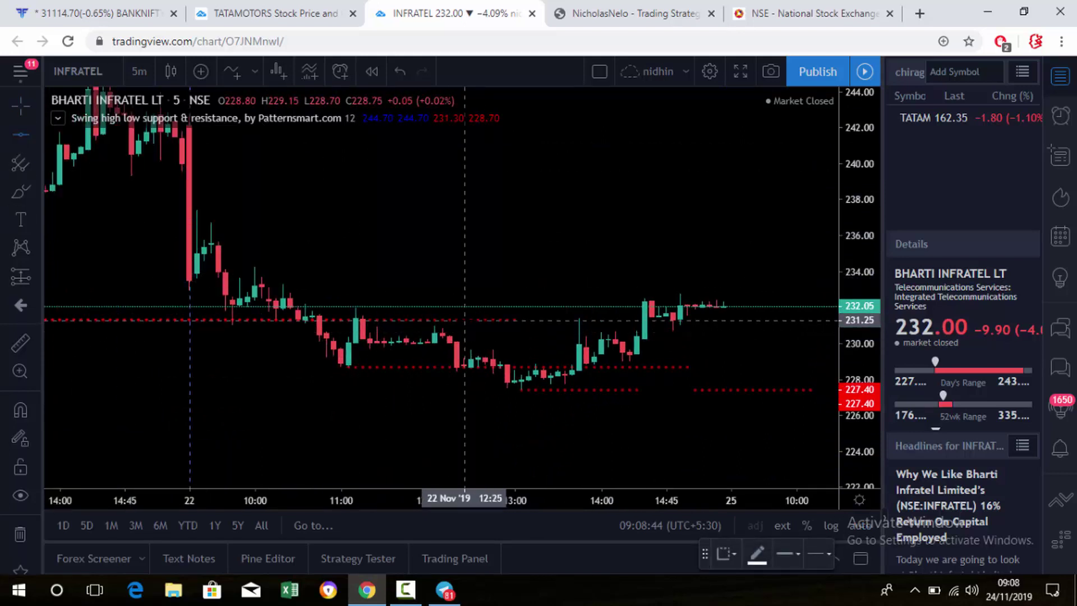
pyautogui.click(401, 319)
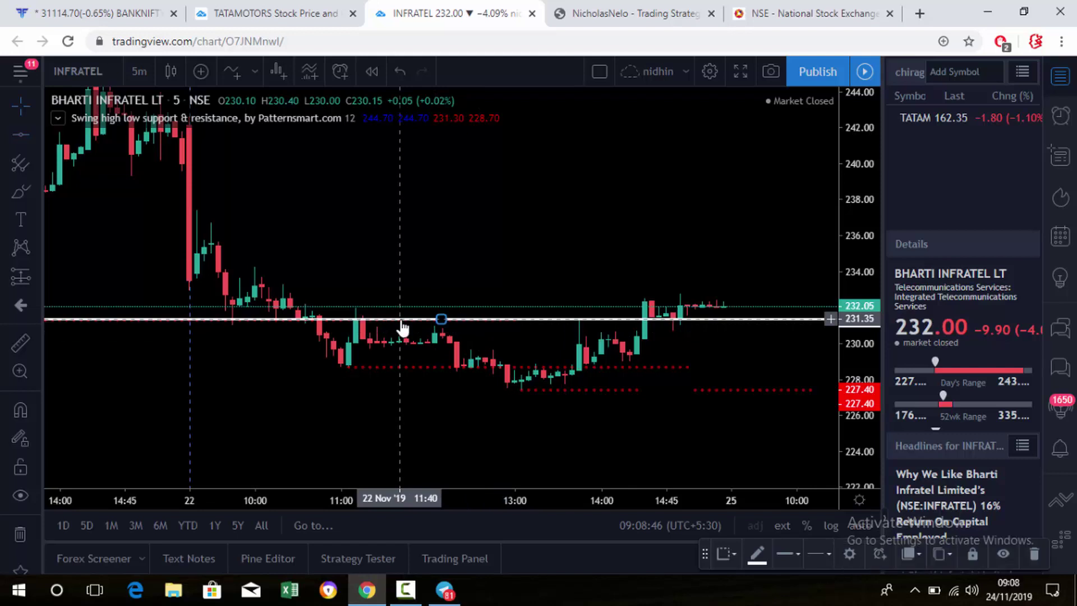
pyautogui.click(22, 135)
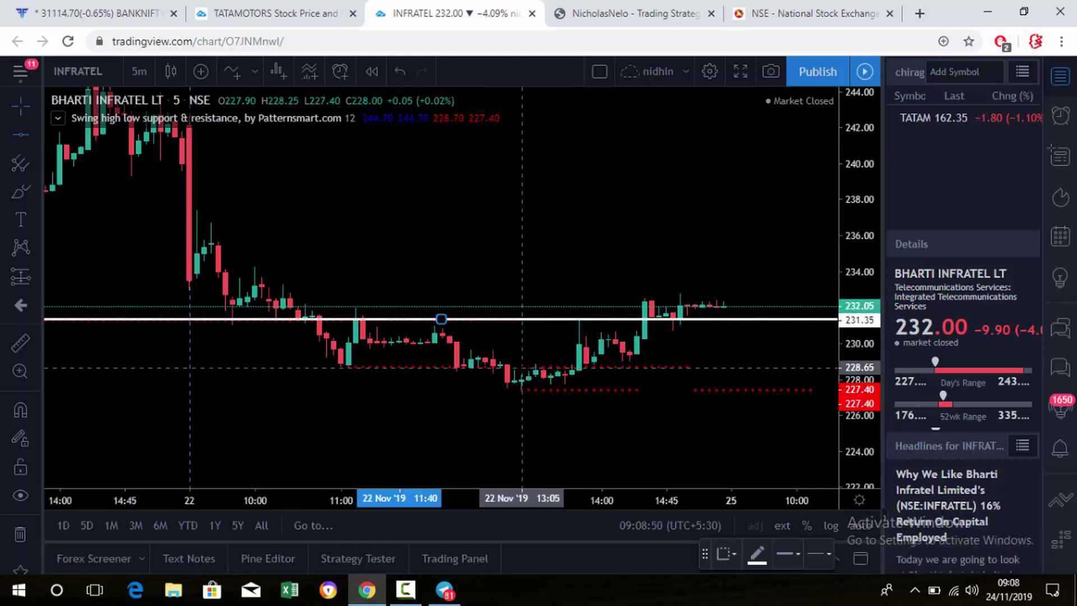
pyautogui.click(522, 366)
pyautogui.click(522, 247)
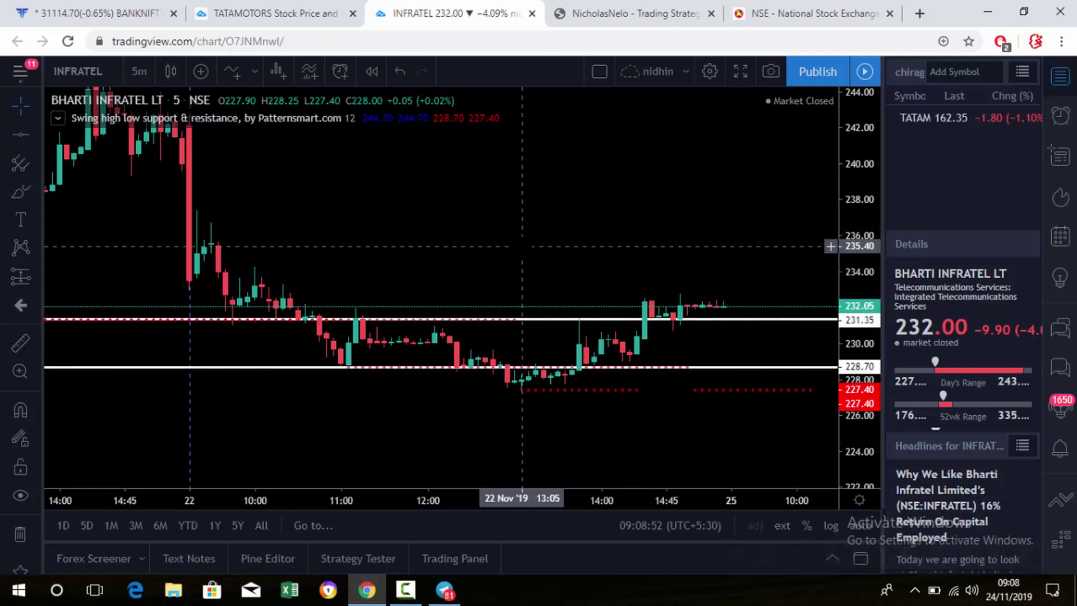
pyautogui.scroll(3, 524, 246)
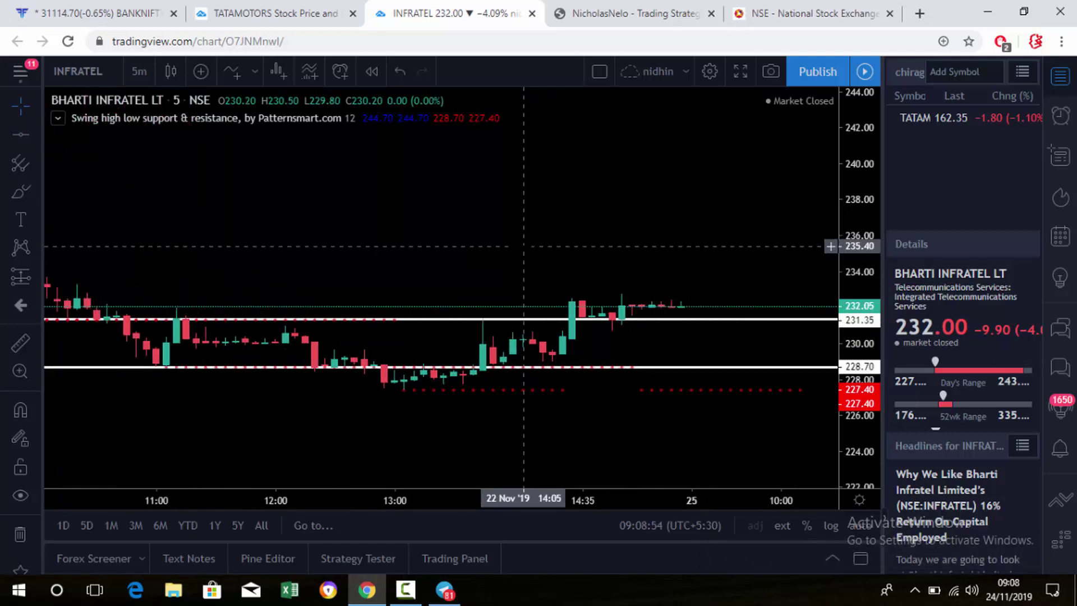
pyautogui.scroll(2, 524, 245)
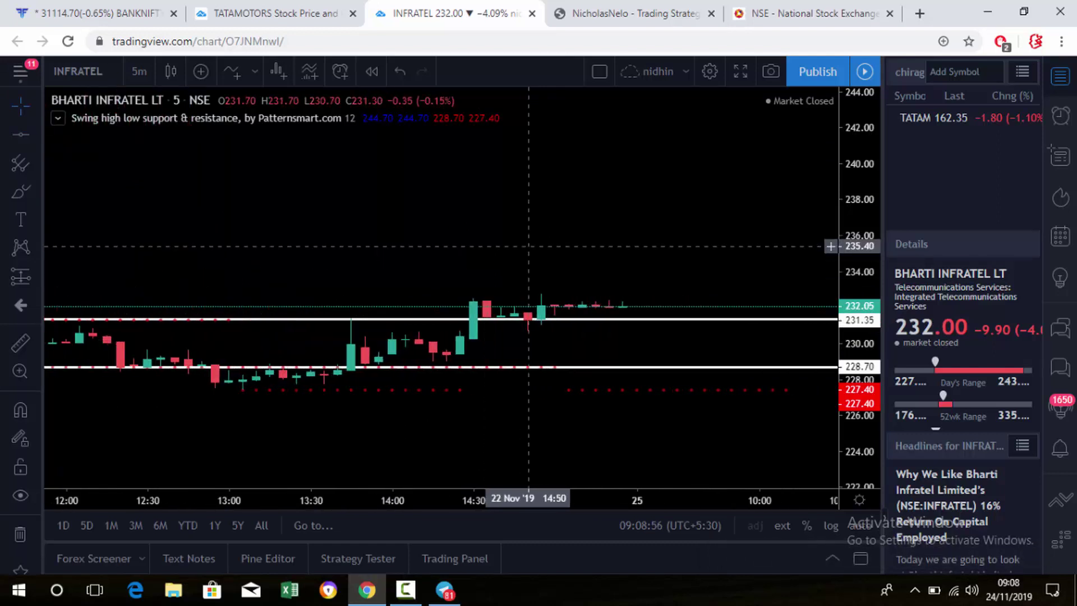
# - With the Brush tool, sketch a small red cross, a hook and a curve near 231.35
pyautogui.click(22, 195)
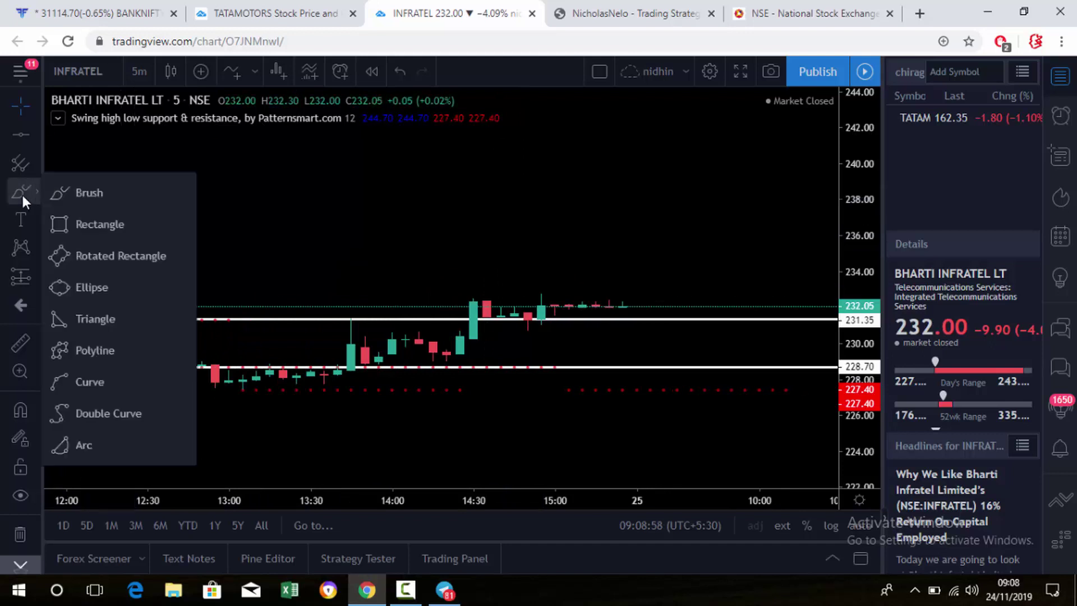
pyautogui.click(63, 191)
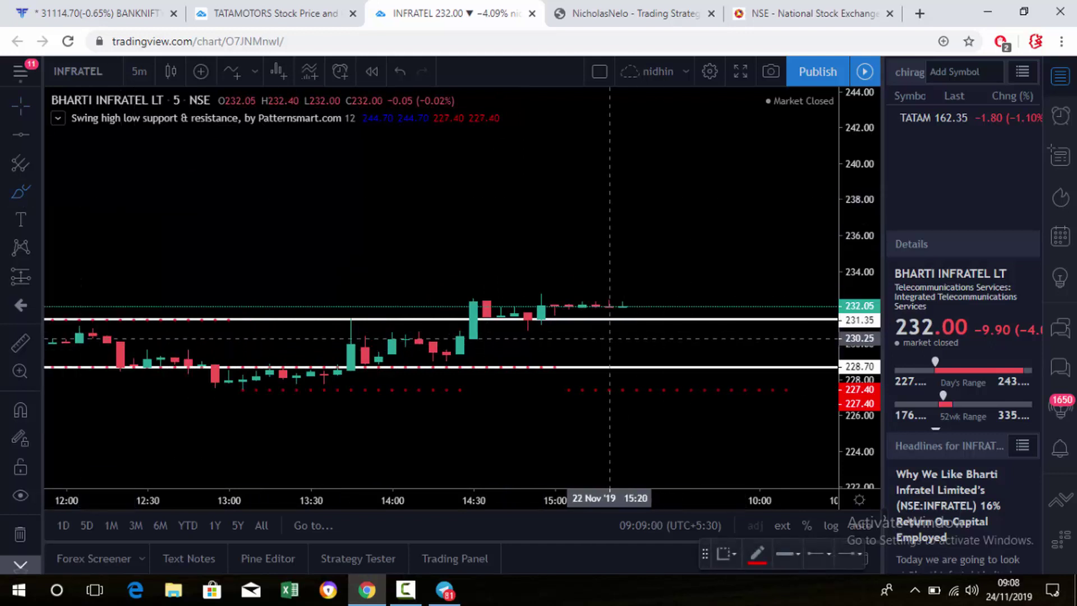
pyautogui.moveTo(610, 338); pyautogui.dragTo(622, 340)
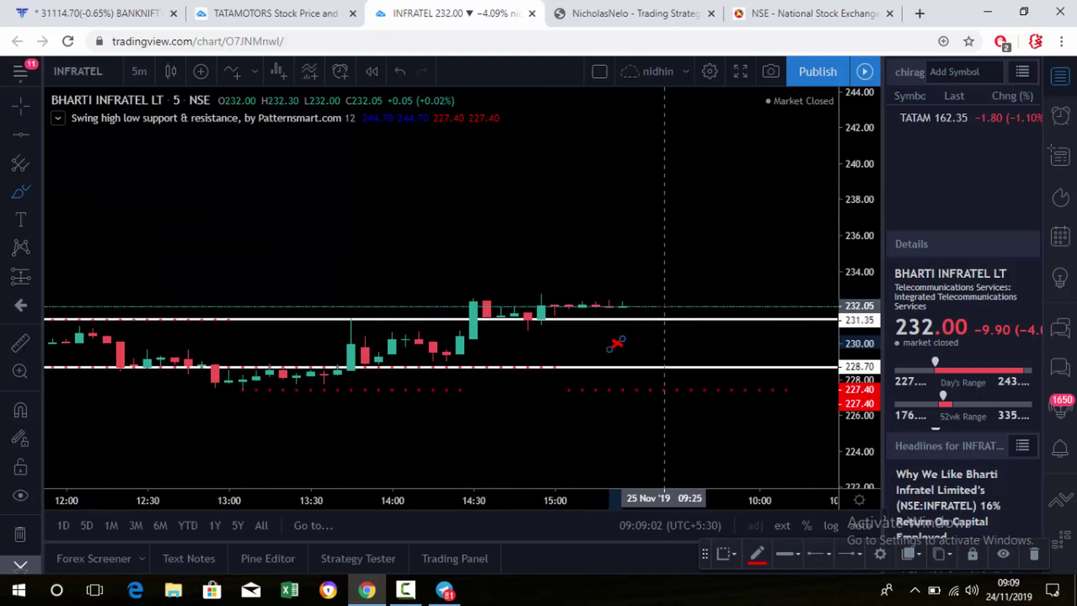
pyautogui.moveTo(651, 307)
pyautogui.mouseDown()
pyautogui.moveTo(645, 334)
pyautogui.moveTo(663, 337)
pyautogui.mouseUp()
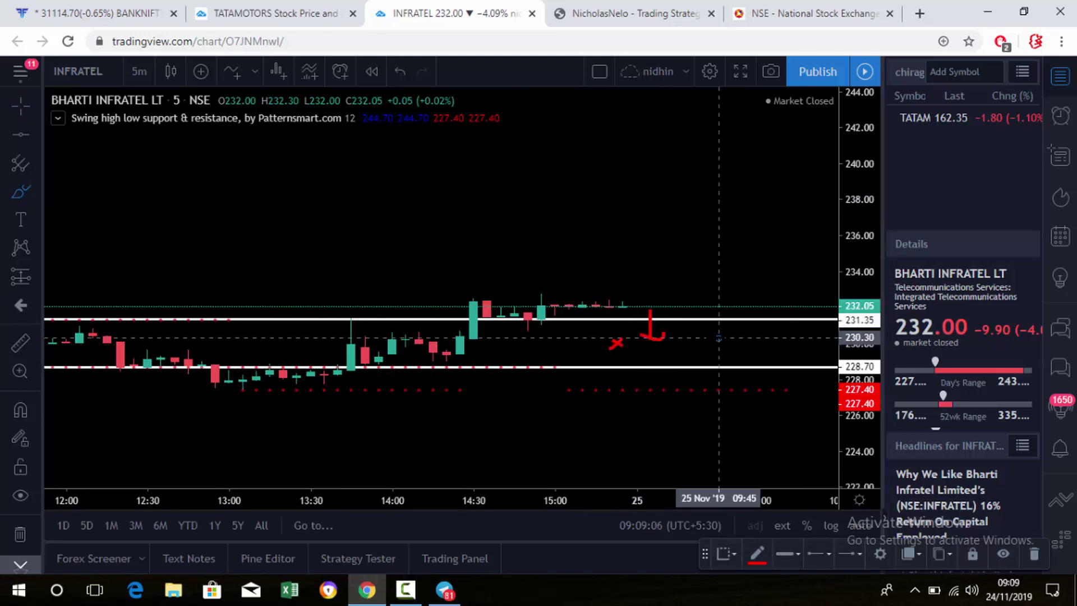
pyautogui.moveTo(652, 303)
pyautogui.mouseDown()
pyautogui.moveTo(671, 320)
pyautogui.moveTo(677, 308)
pyautogui.mouseUp()
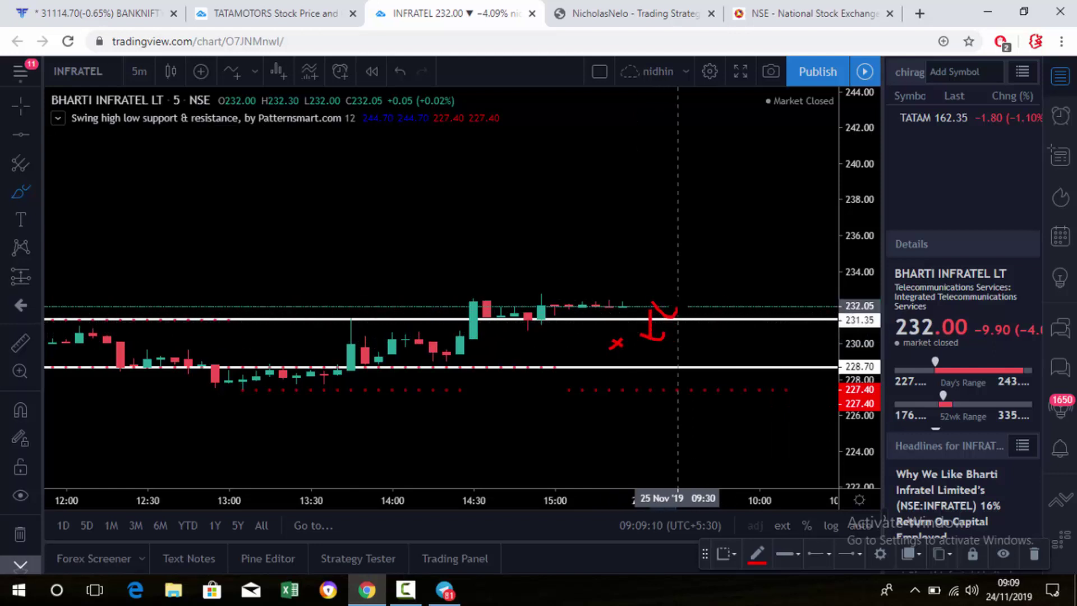
# - Draw a tall red upward arrow toward 242 and start a new symbol search
pyautogui.scroll(-5, 677, 307)
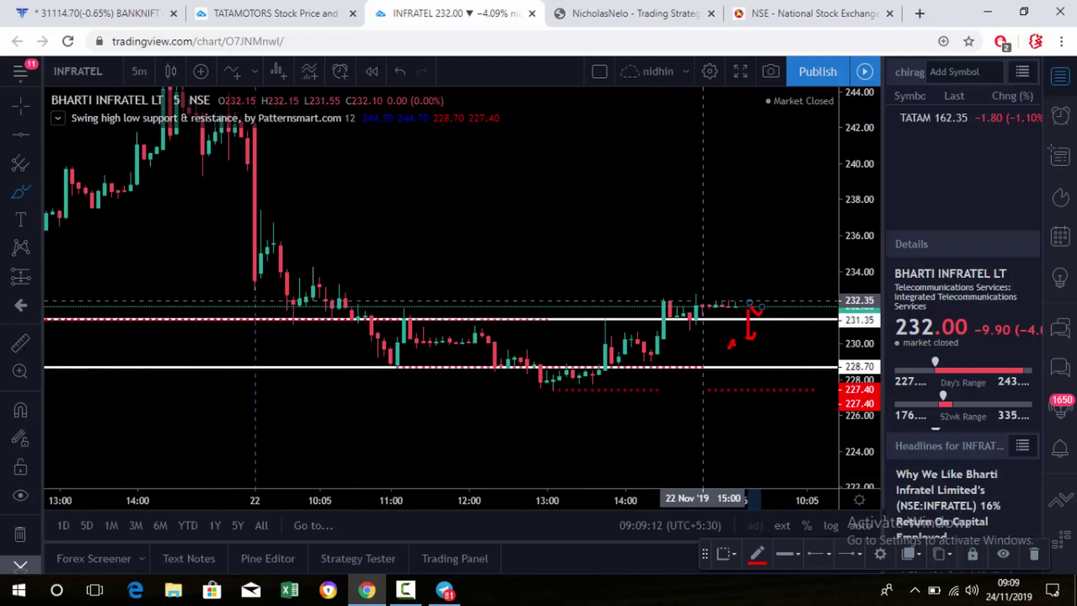
pyautogui.scroll(3, 705, 302)
pyautogui.moveTo(780, 283)
pyautogui.mouseDown()
pyautogui.moveTo(800, 131)
pyautogui.moveTo(788, 127)
pyautogui.moveTo(814, 135)
pyautogui.mouseUp()
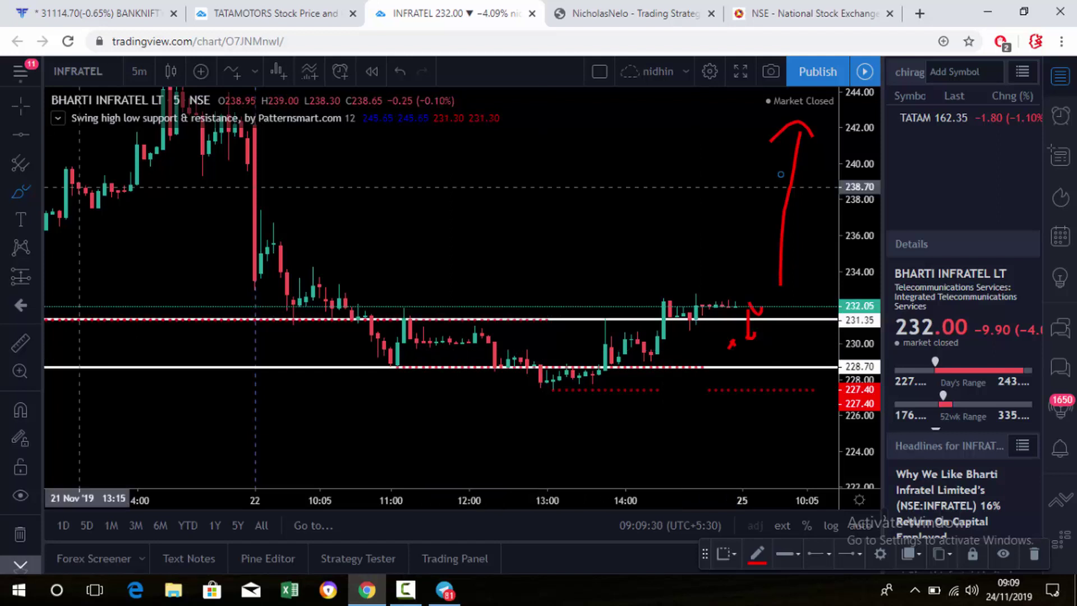
pyautogui.click(91, 75)
# - Load RELIANCE INDS onto the 5-minute chart and zoom in on the candles
pyautogui.write('RELIANCE')
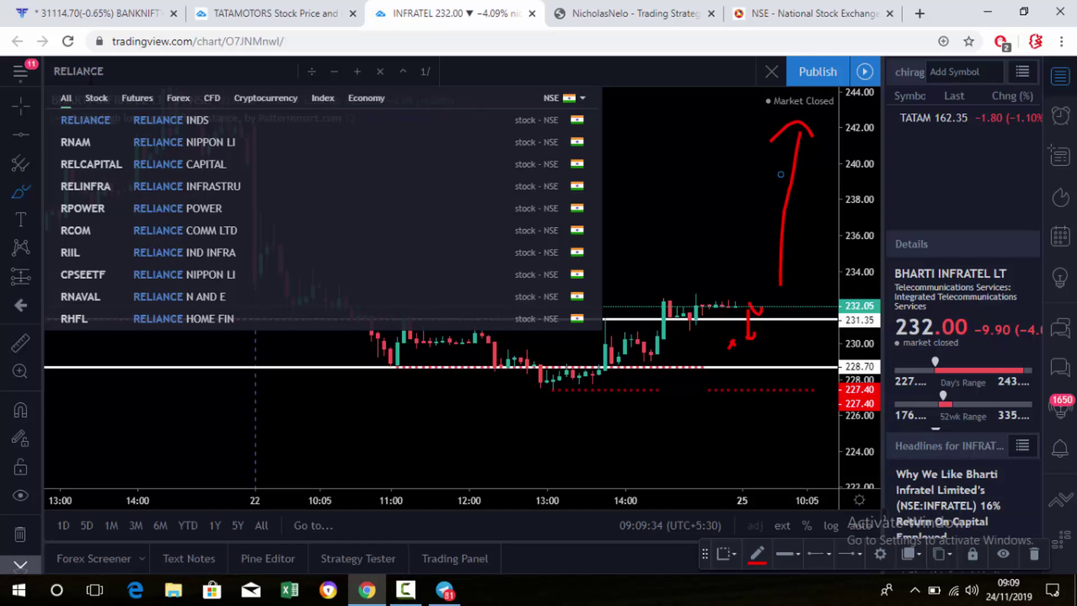
pyautogui.click(180, 120)
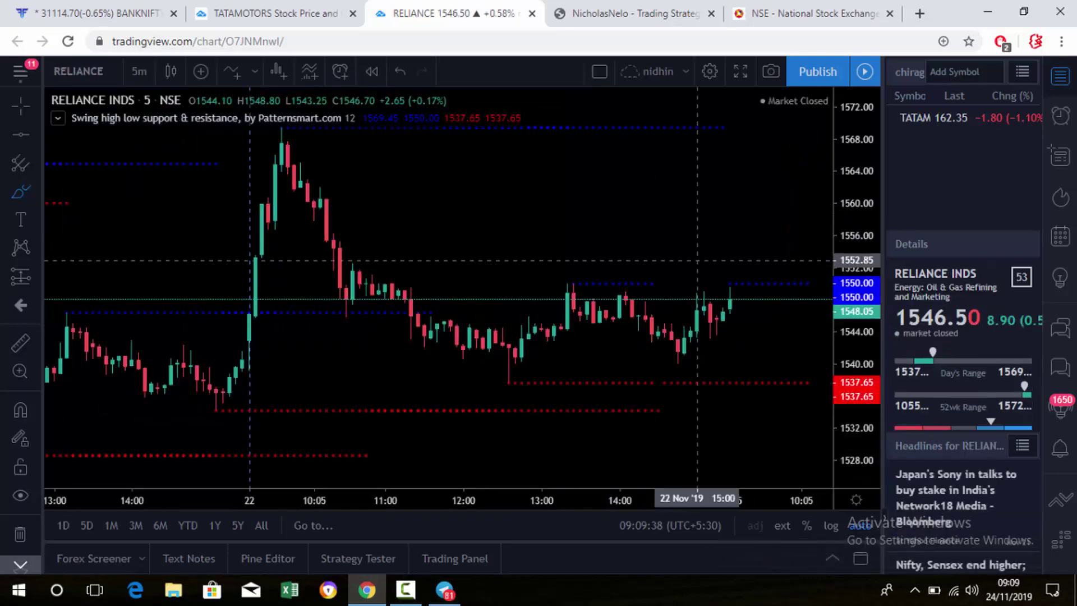
pyautogui.scroll(3, 665, 260)
pyautogui.scroll(1, 665, 260)
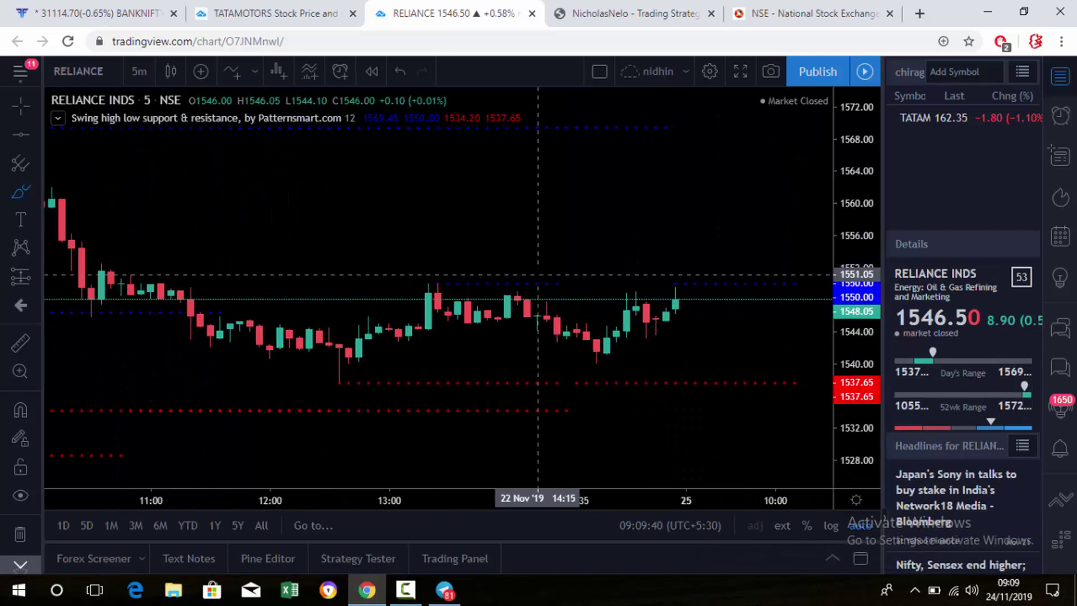
# - Draw horizontal lines at the 1550.00 swing high and 1537.70 swing low
pyautogui.click(21, 135)
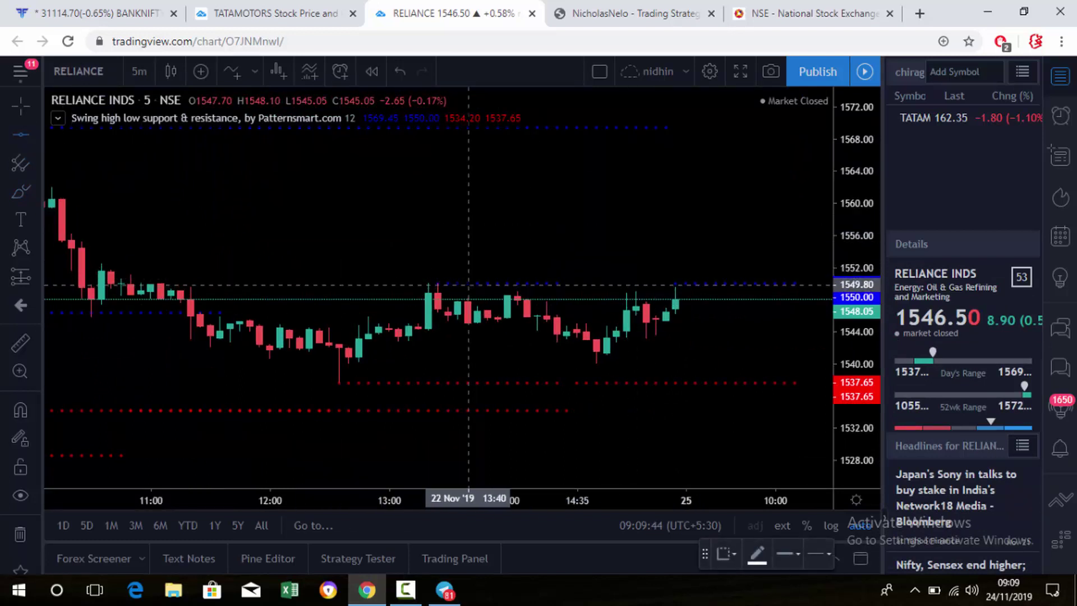
pyautogui.click(468, 283)
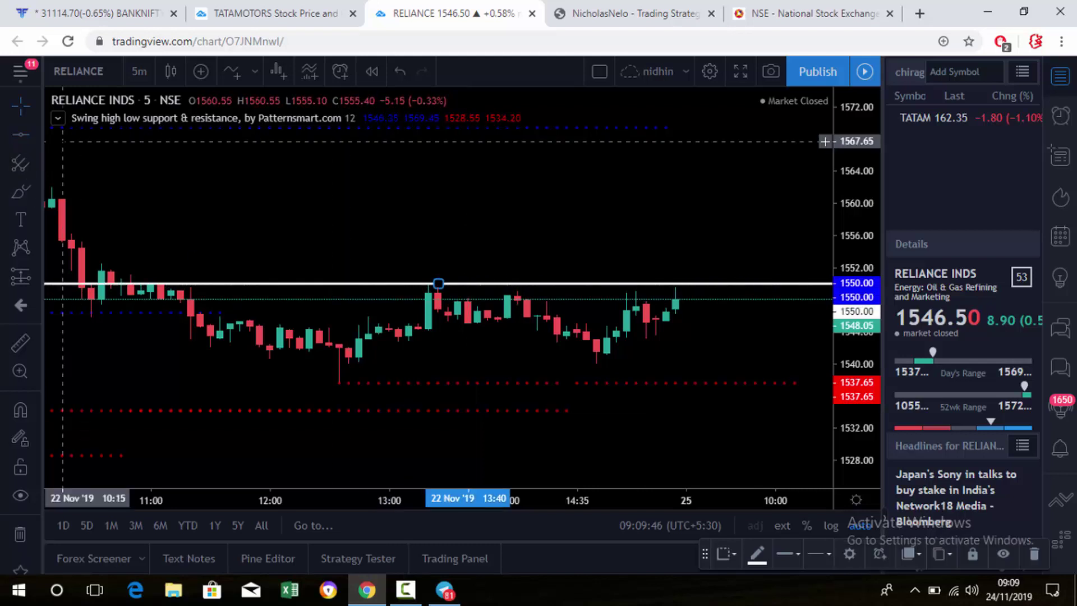
pyautogui.click(17, 136)
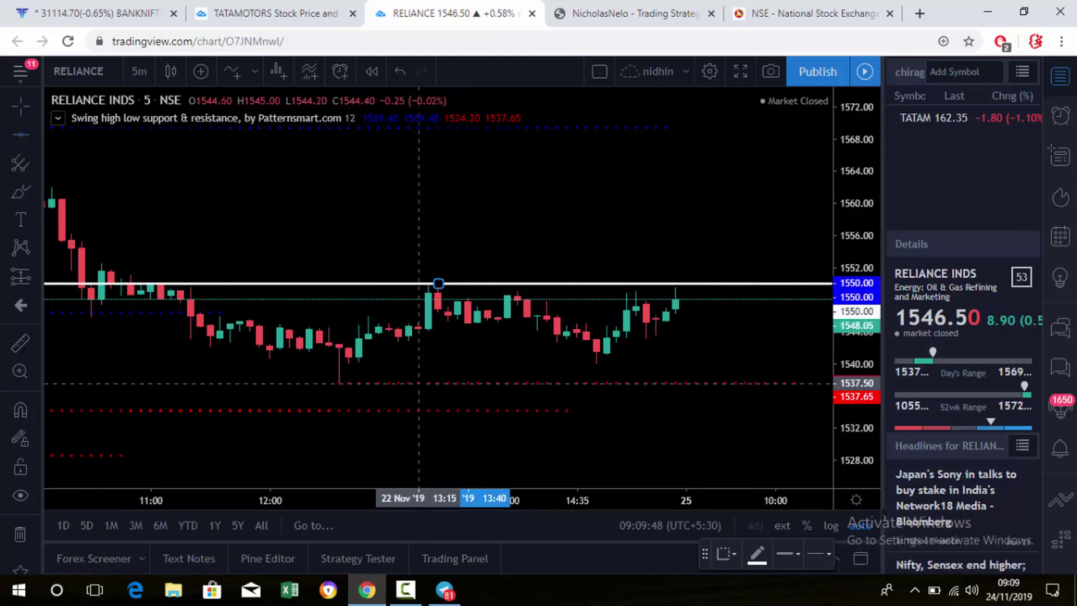
pyautogui.click(438, 382)
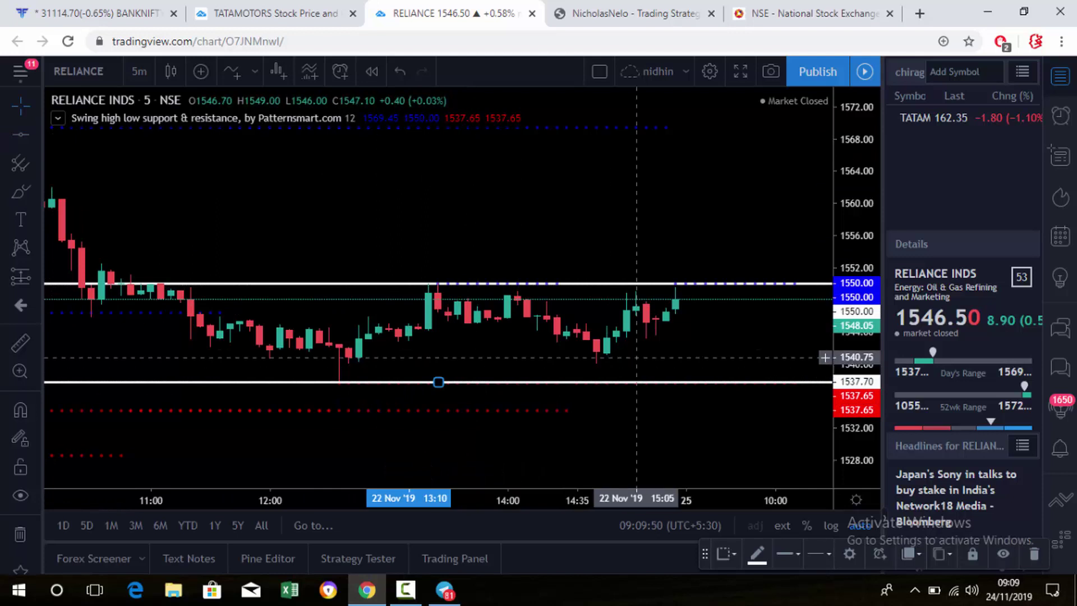